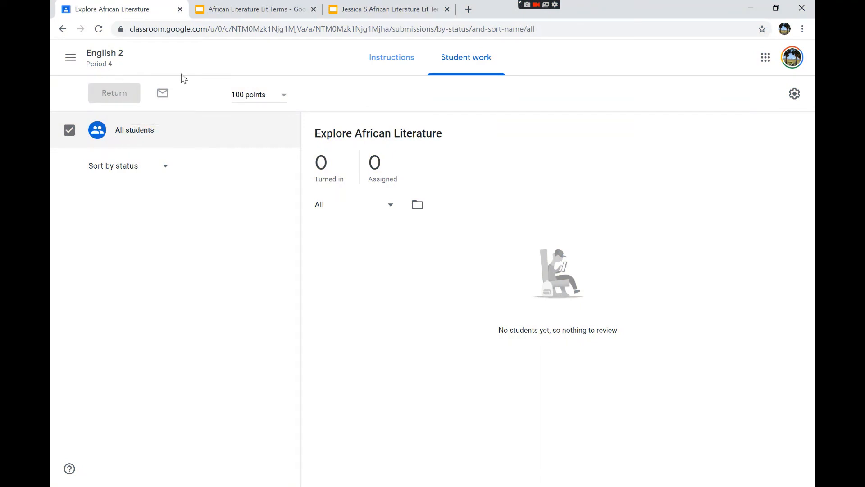
Review the instructions of the Explore African Literature assignment in Google Classroom, and return to the copied African Literature slides.
left_click(369, 64)
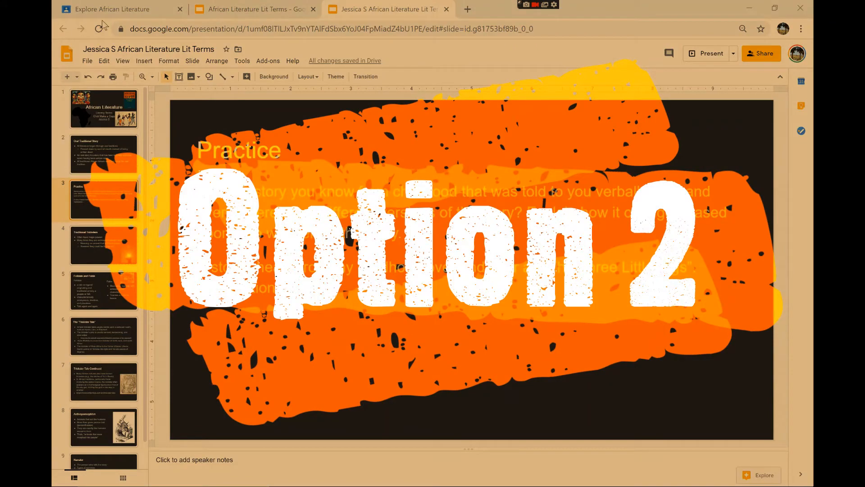
left_click(159, 6)
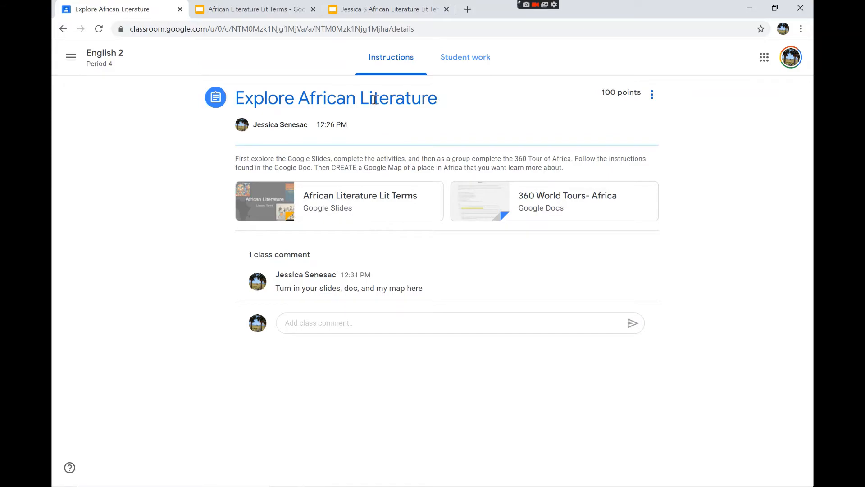
left_click(388, 6)
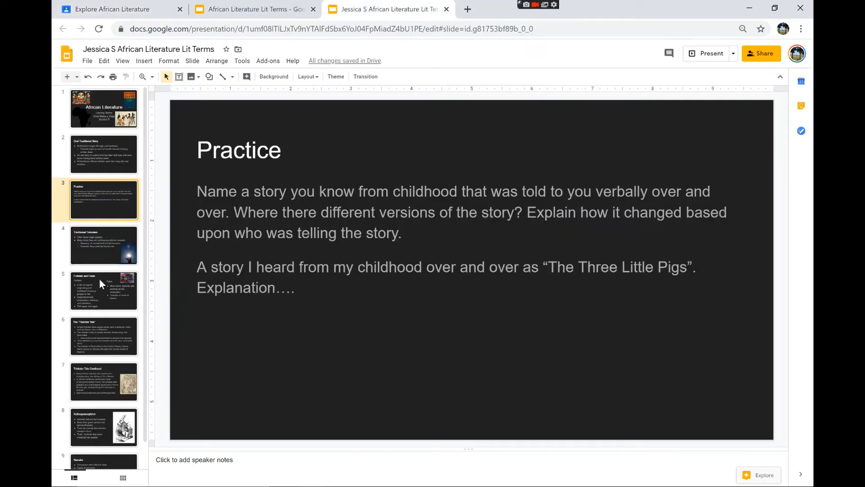
Add a new slide after the Traditional Tricksters slide and title it "My Maps Activity".
left_click(107, 248)
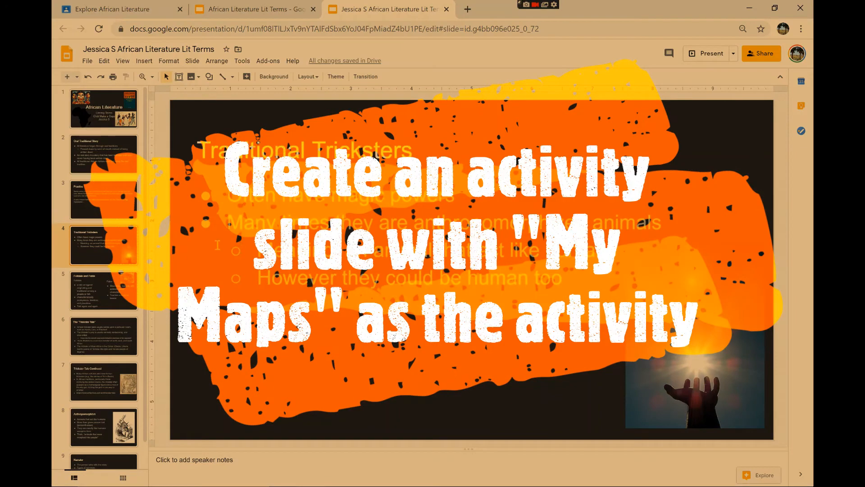
left_click(67, 77)
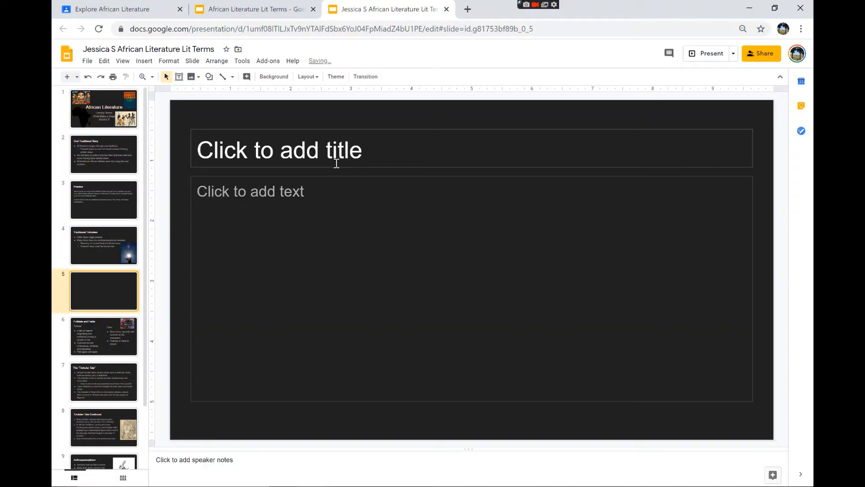
left_click(336, 160)
type("My Map Activity")
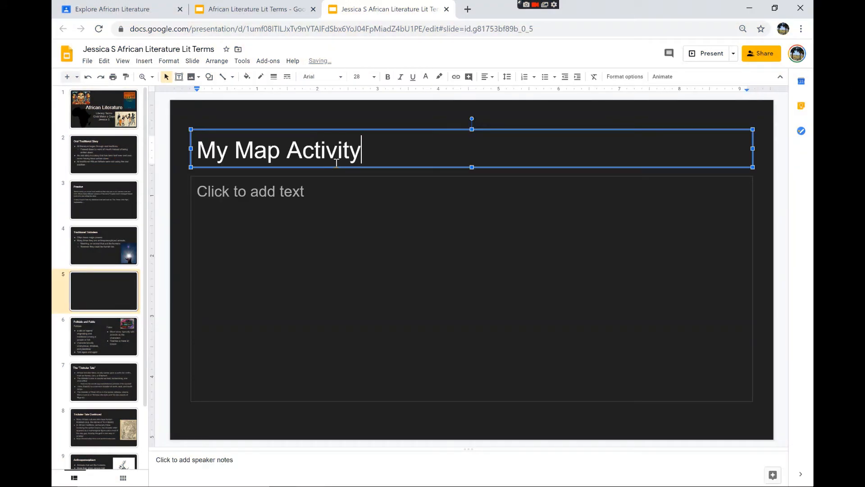
left_click(300, 227)
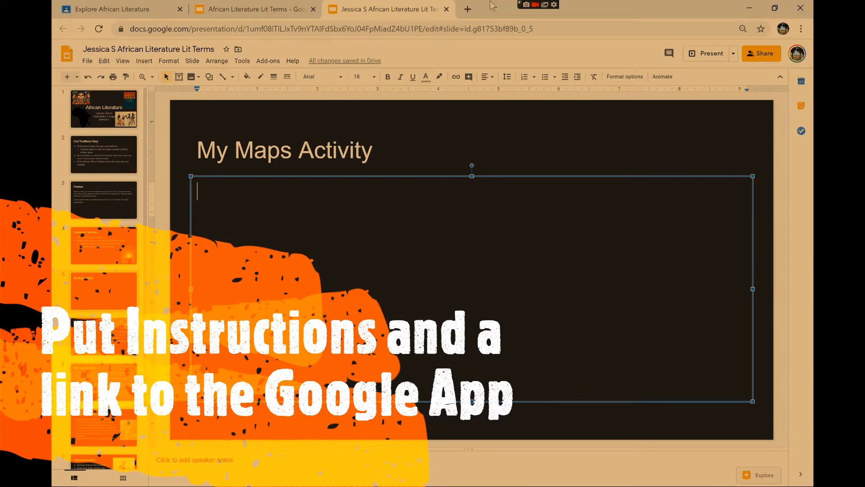
Search the web for "My Maps" from a new browser tab.
left_click(468, 9)
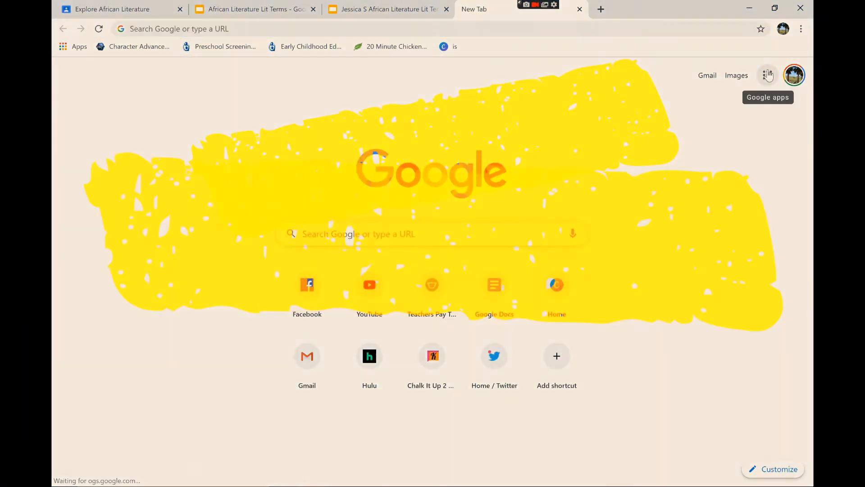
left_click(767, 75)
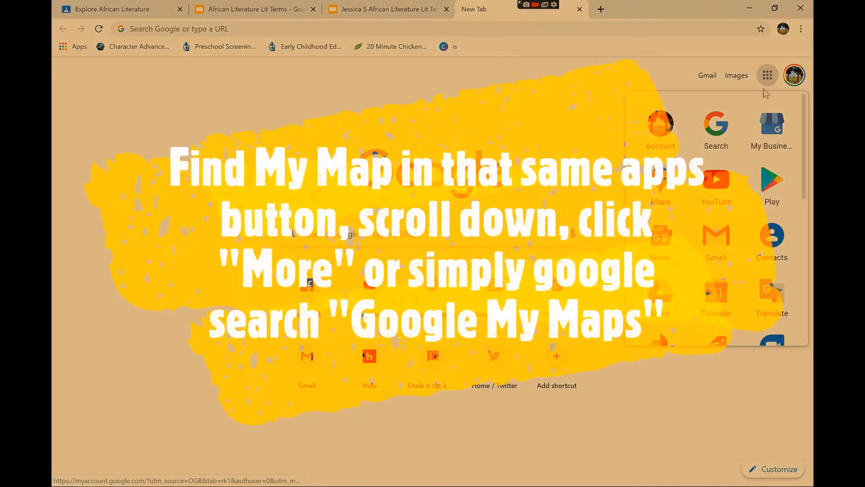
left_click(366, 235)
type("My")
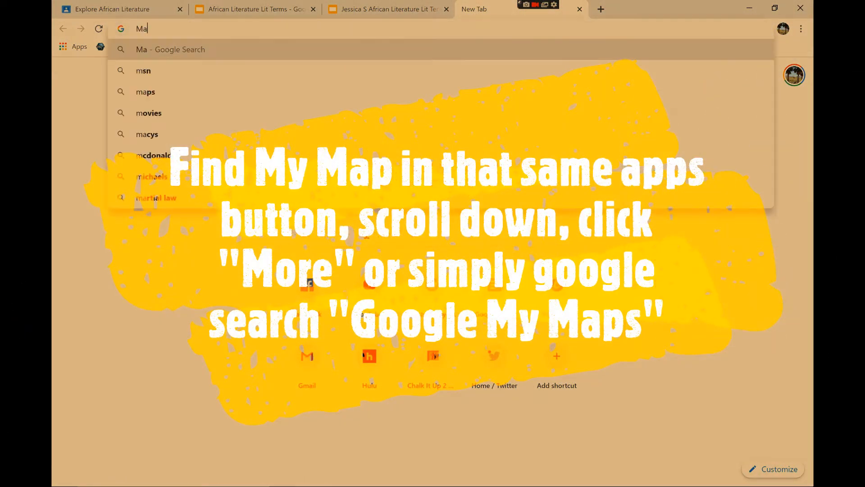
key("BackSpace")
type("y Maps")
key("Return")
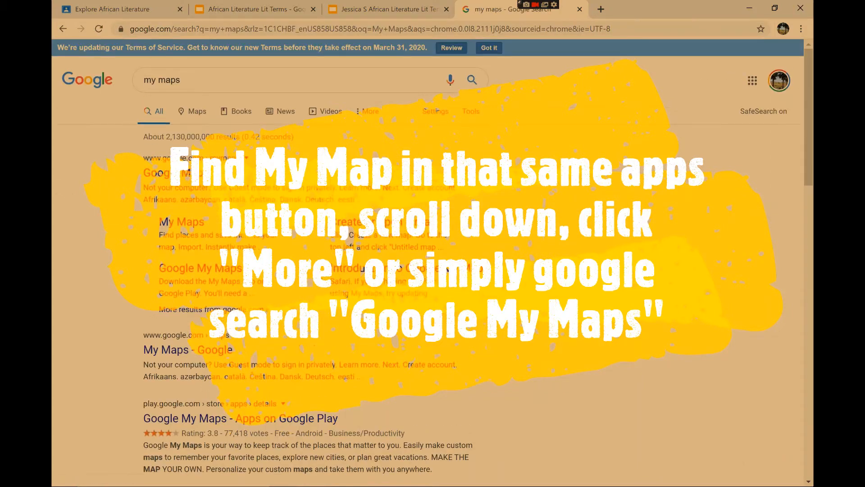
Open the Google My Maps start page from the search results and place the cursor in its web address.
left_click(167, 225)
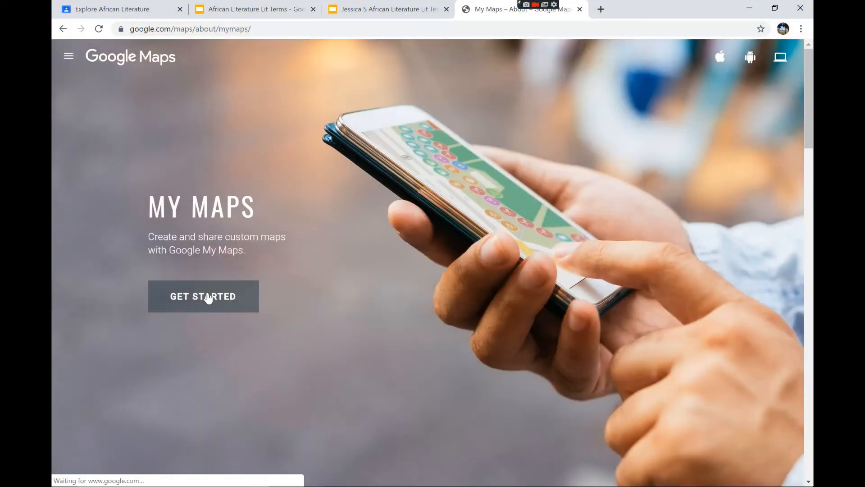
left_click(210, 302)
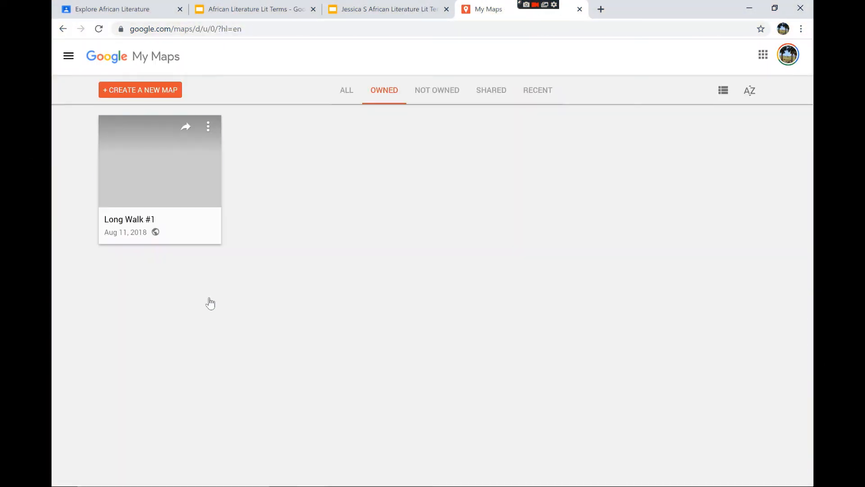
left_click(237, 29)
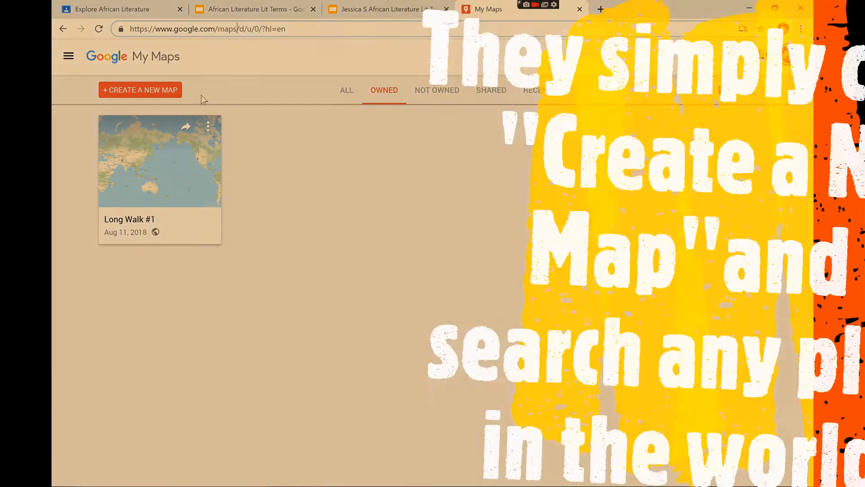
Create a new map, search it for "Africa", and close the place details.
left_click(139, 90)
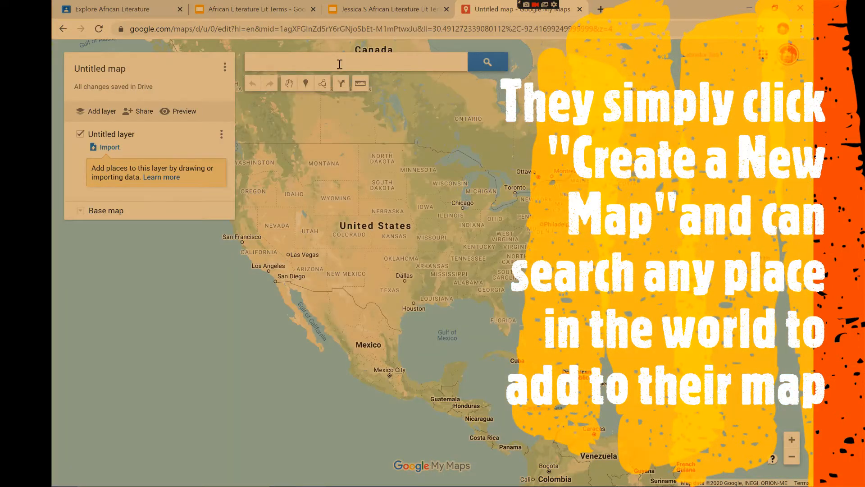
left_click(340, 64)
type("Africa")
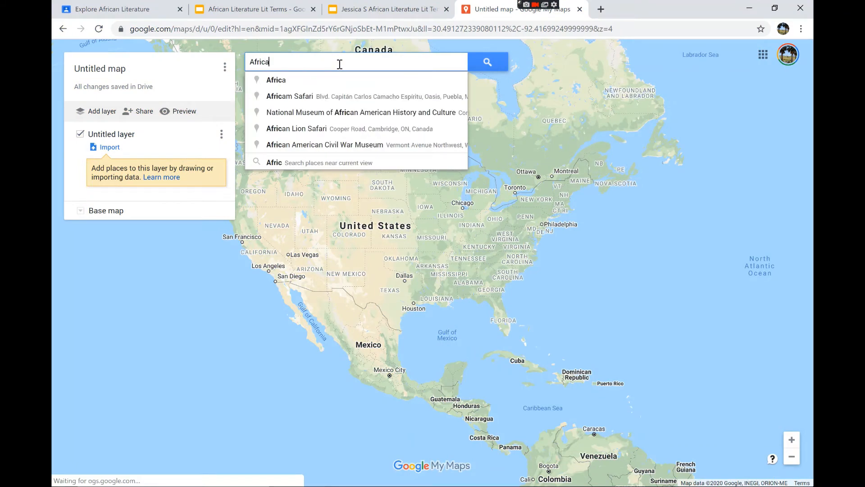
key("Return")
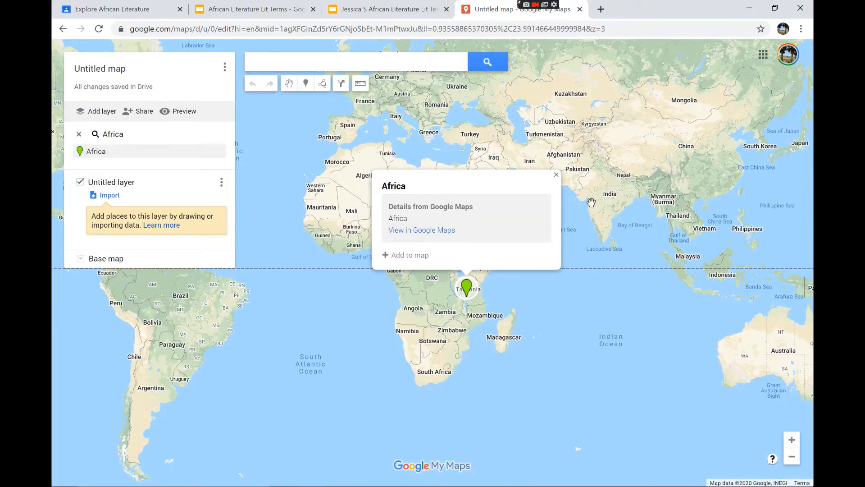
left_click(555, 176)
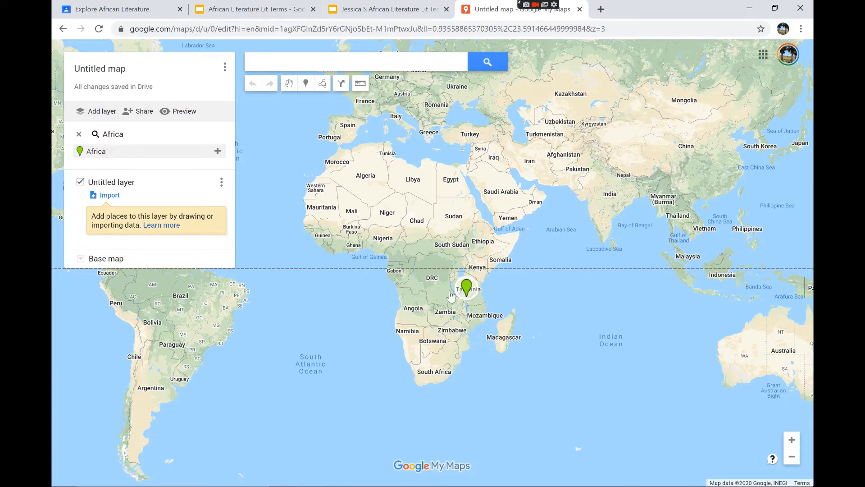
left_click(360, 6)
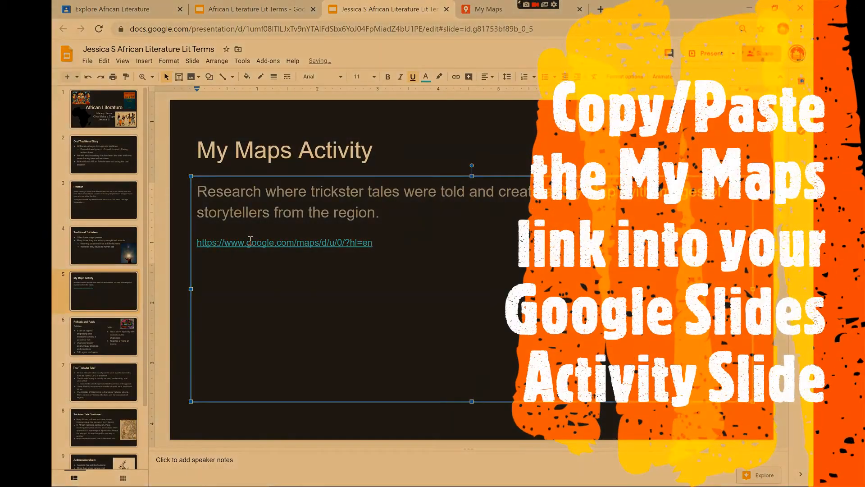
left_click(253, 242)
left_click(316, 272)
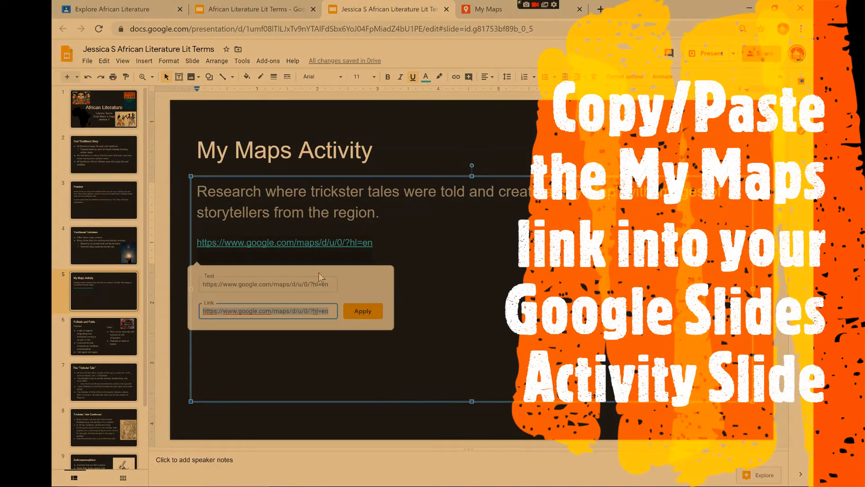
key("Return")
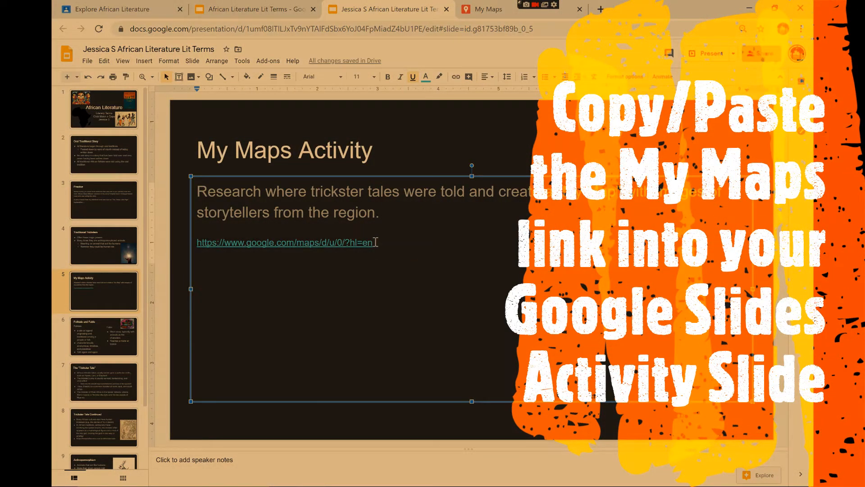
Change the display text of the slide's My Maps link to "Click here to go to My Maps".
left_click_drag(375, 242, 188, 242)
left_click(238, 243)
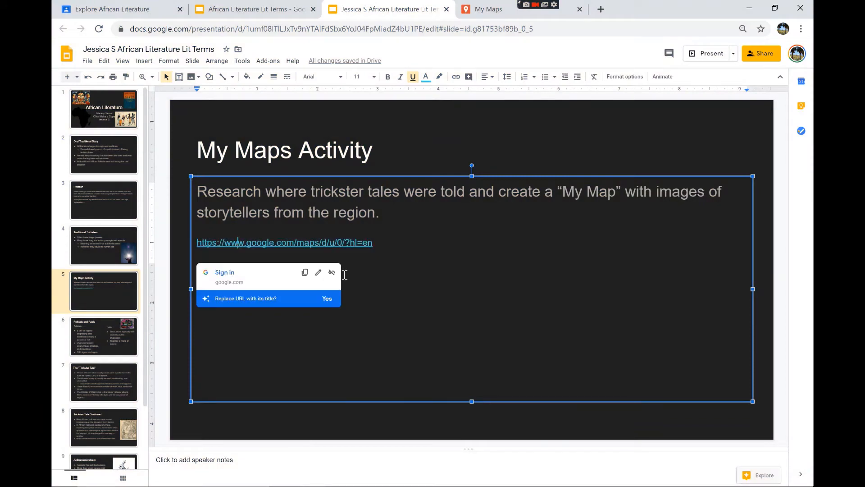
left_click(319, 273)
left_click_drag(329, 283, 134, 282)
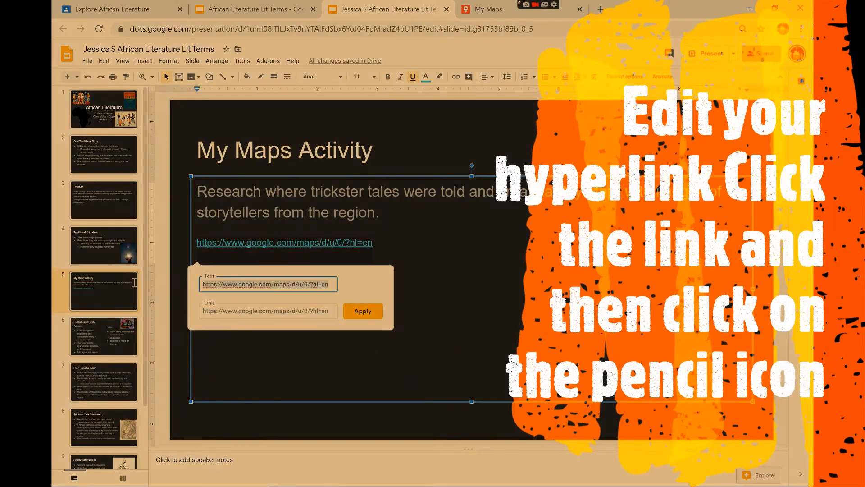
type("Click here to go")
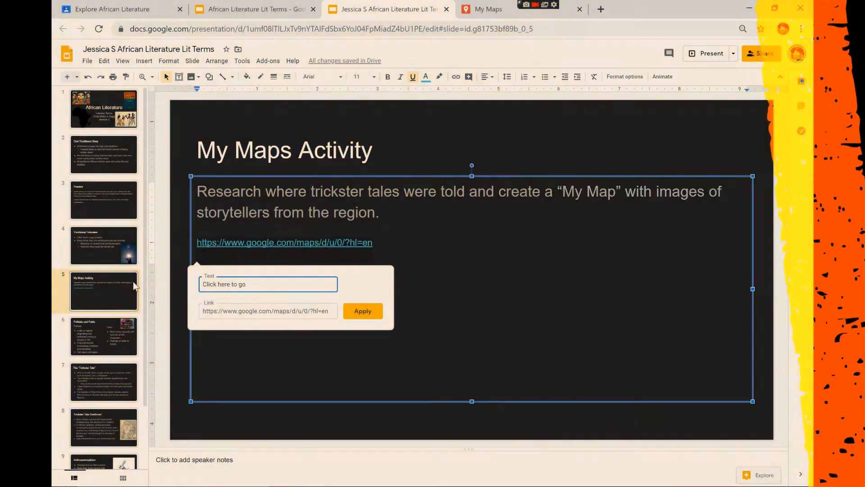
type(" to ")
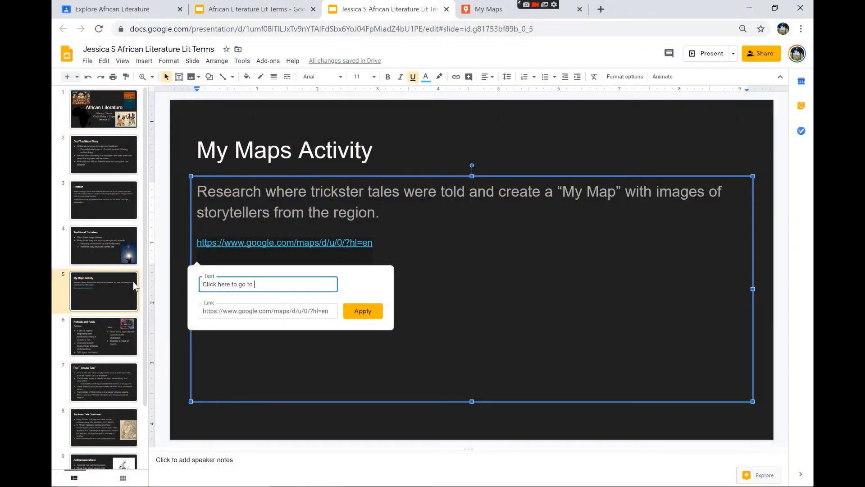
type("My Maps")
left_click(365, 310)
Follow the slide's "Click here to go to My Maps" link and create a new map from the page it opens.
left_click(267, 242)
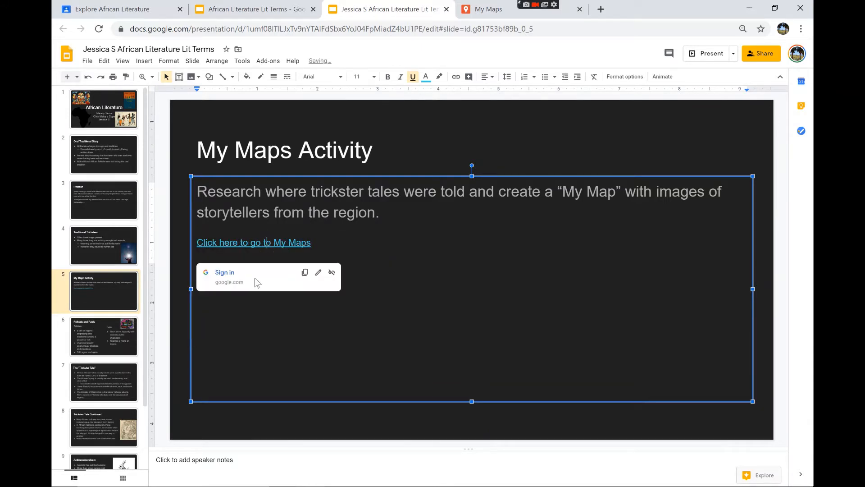
left_click(229, 276)
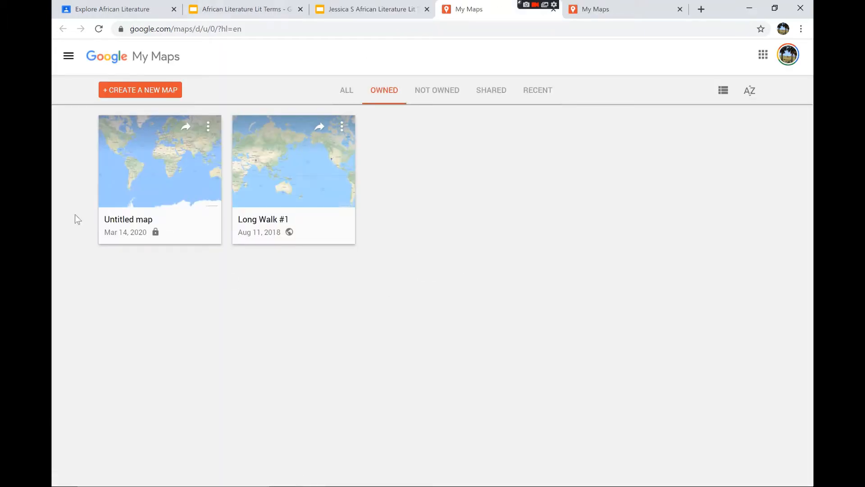
left_click(131, 91)
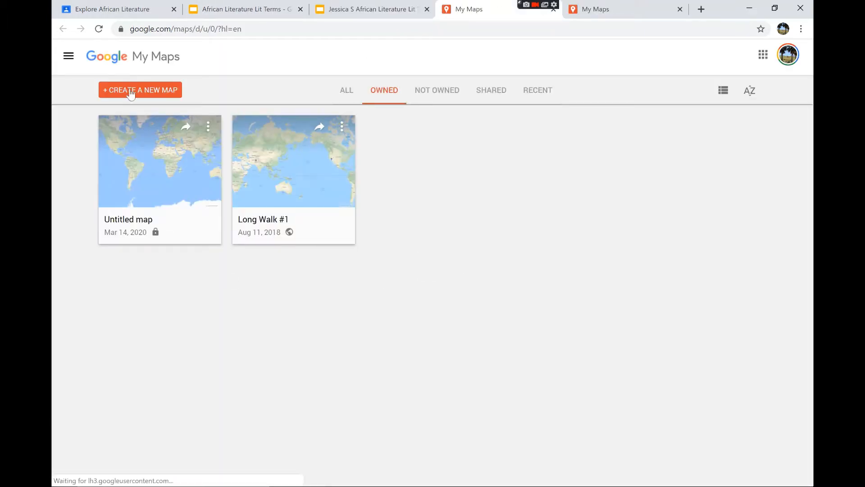
left_click(149, 92)
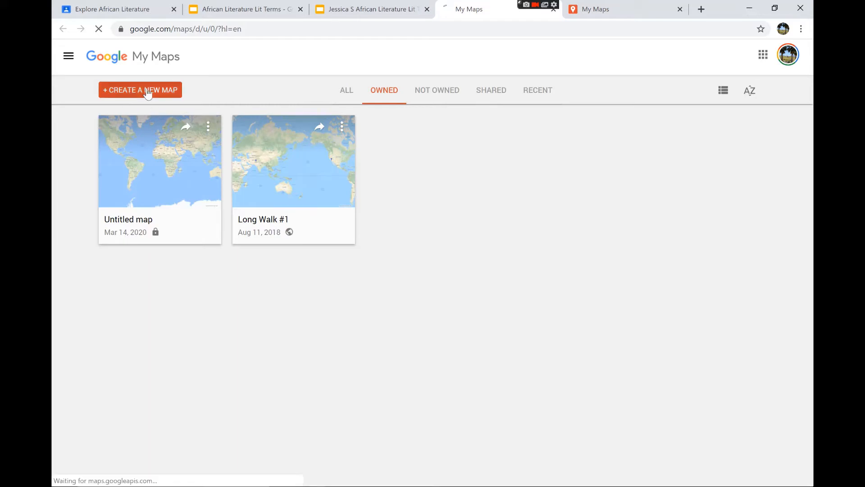
Switch to the previously created Untitled map, search for "Africa", and add that place to the map.
left_click(622, 17)
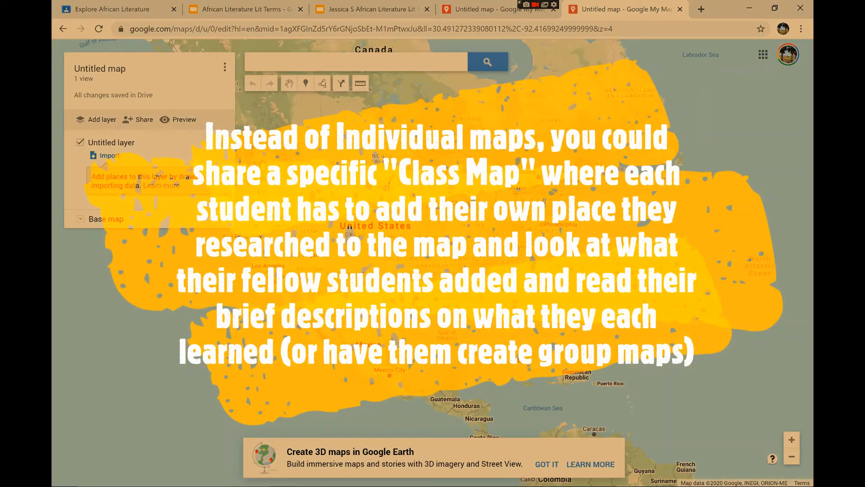
left_click(285, 60)
type("Africa")
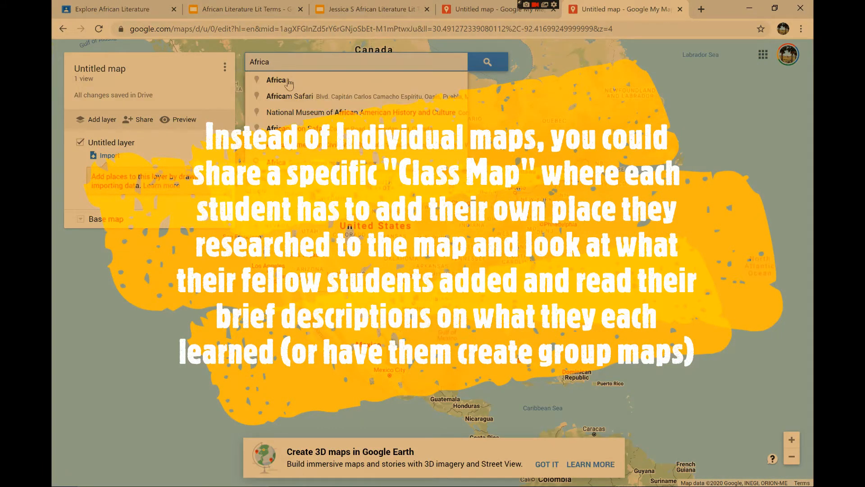
left_click(289, 83)
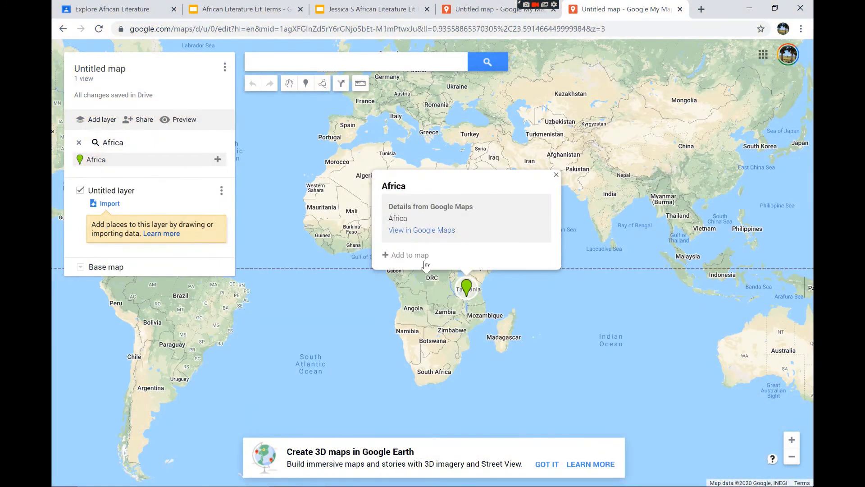
left_click(409, 259)
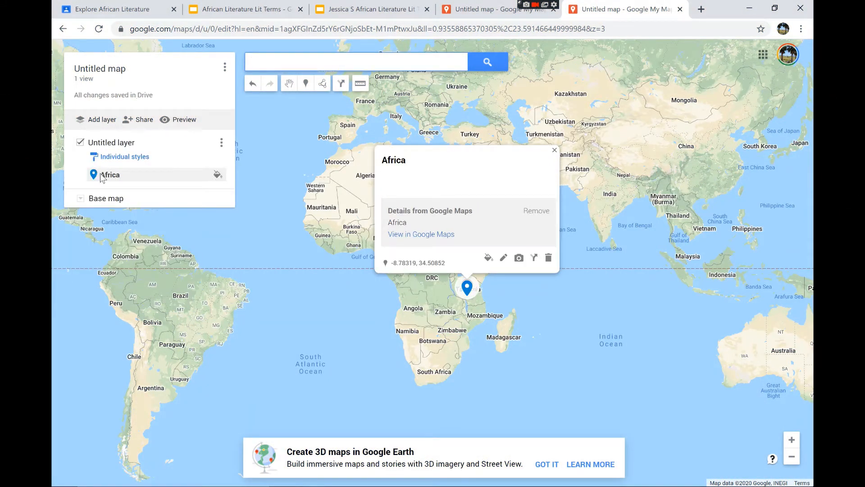
Give the Africa place the description "Storyteller were found in this area" and save it.
left_click(503, 258)
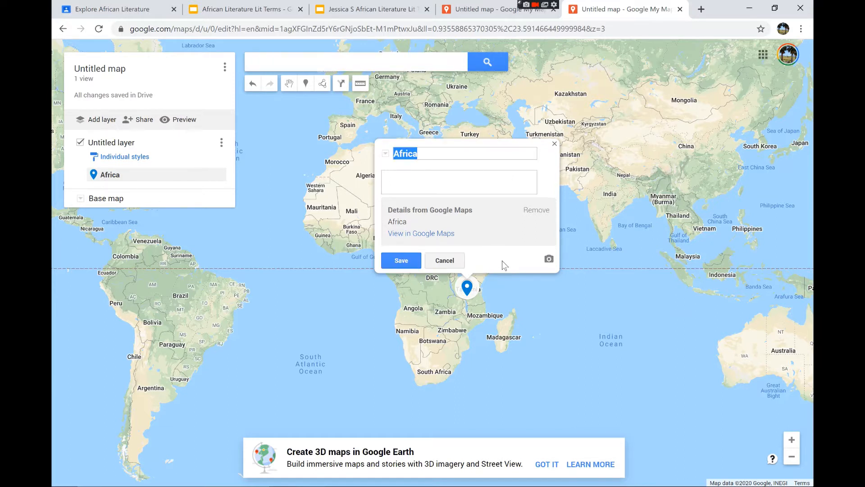
left_click(475, 174)
type("Storyteller wh")
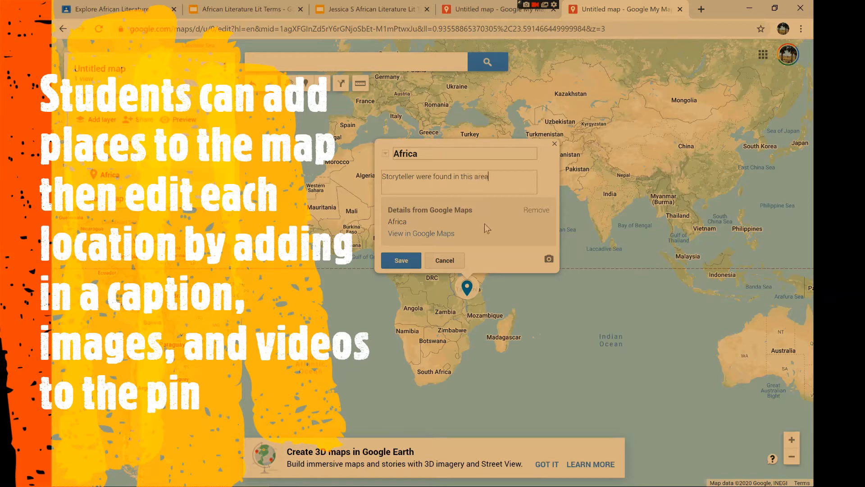
left_click(408, 261)
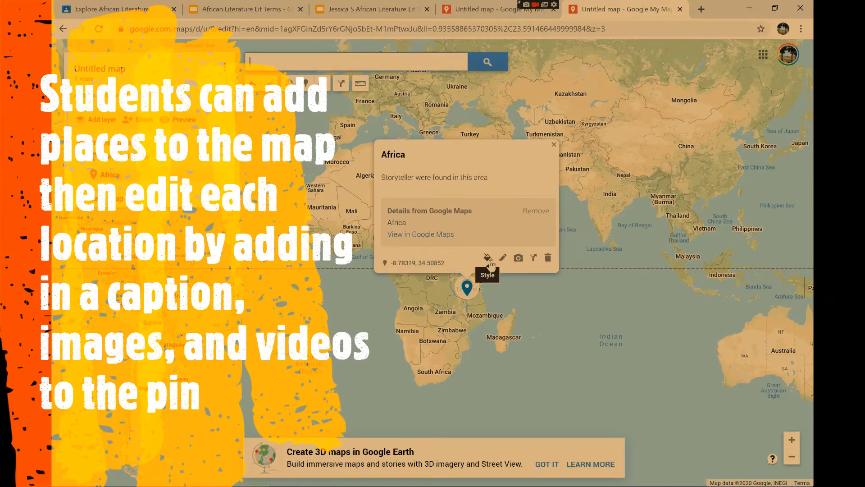
Change the Africa pin's color to dark maroon, keeping the default pin icon.
left_click(488, 258)
left_click(517, 263)
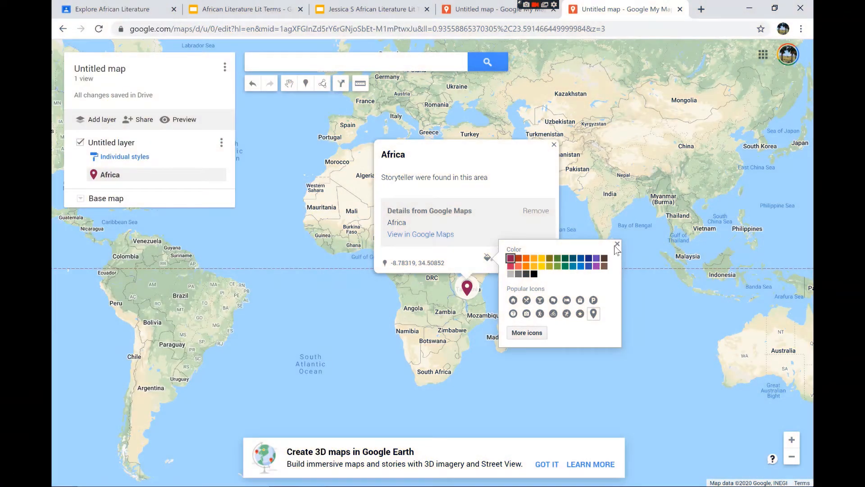
left_click(616, 245)
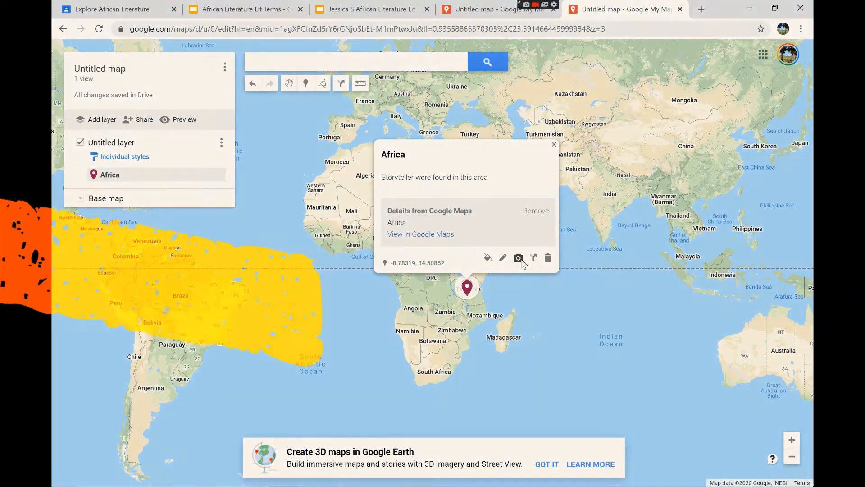
Find images of "African storytellers" with Google Image Search, attach the first result to the Africa pin, and save the place.
left_click(523, 264)
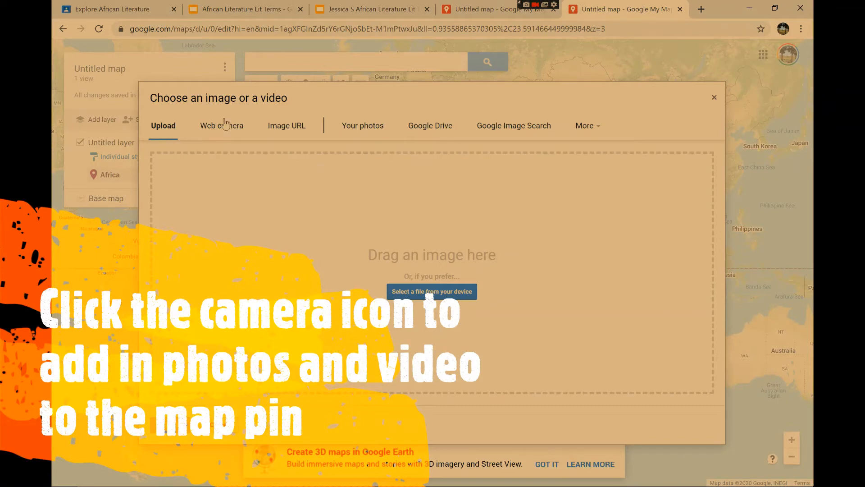
left_click(516, 124)
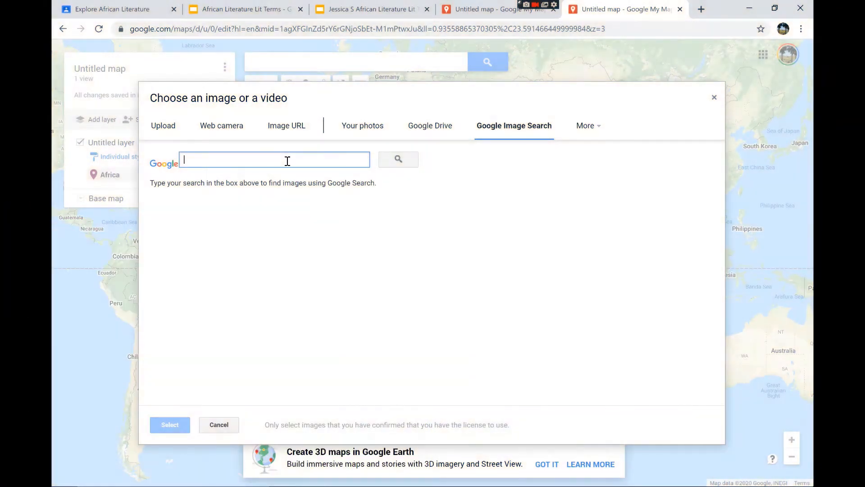
type("Afr")
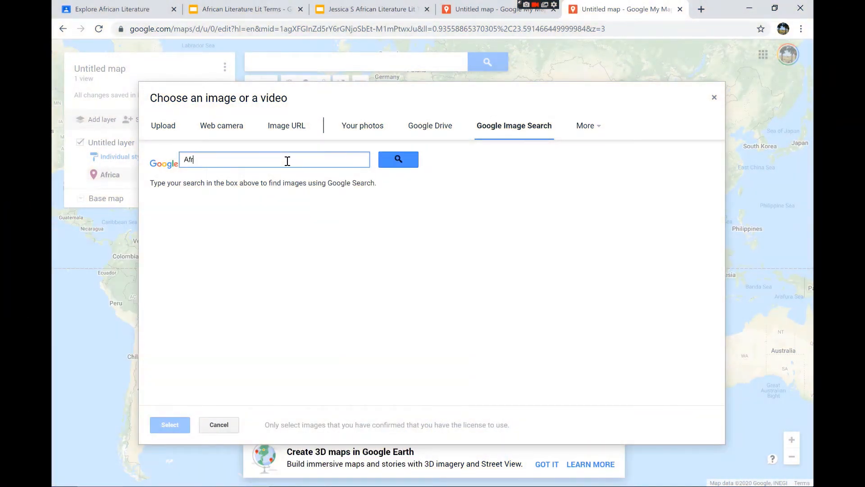
type("ican storytellers")
key("Return")
left_click(201, 252)
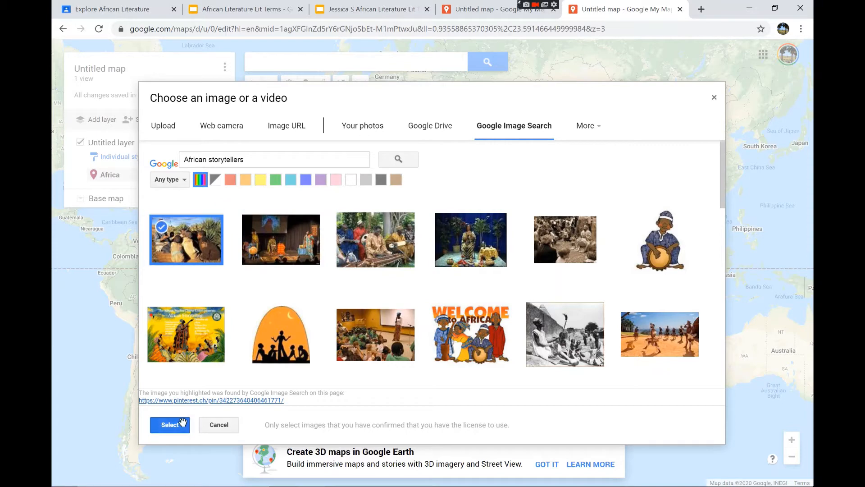
left_click(170, 424)
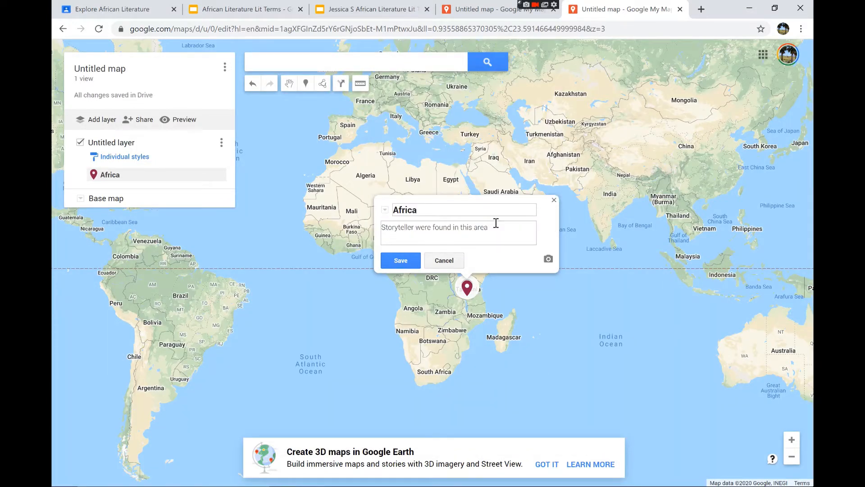
left_click(400, 260)
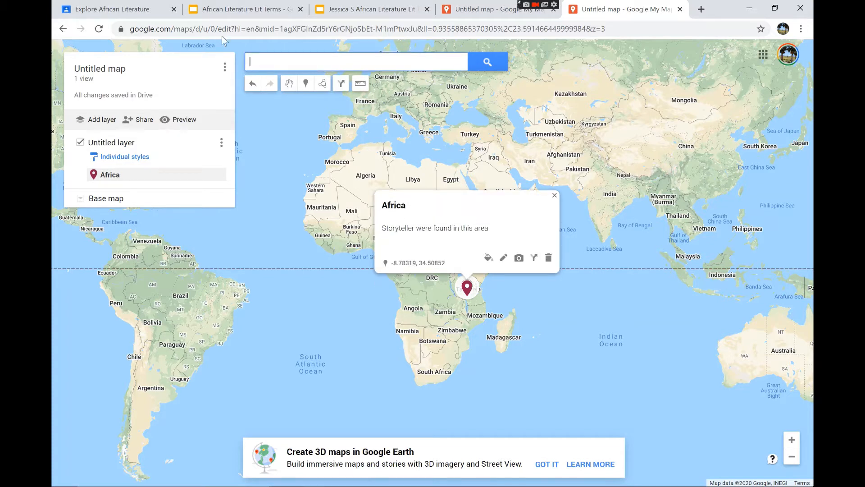
Return to the My Maps Activity slide and add "Must include three photos and three regions" as a paragraph above the My Maps link.
left_click(247, 6)
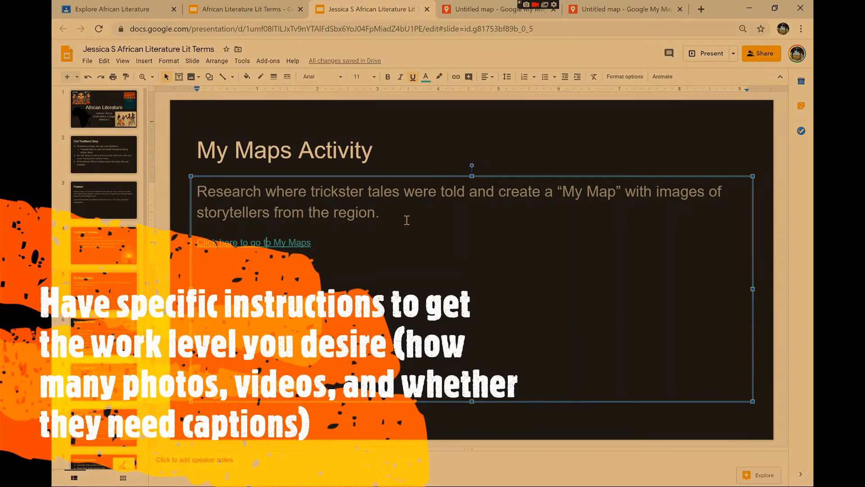
left_click(407, 219)
key("Return")
key("Return")
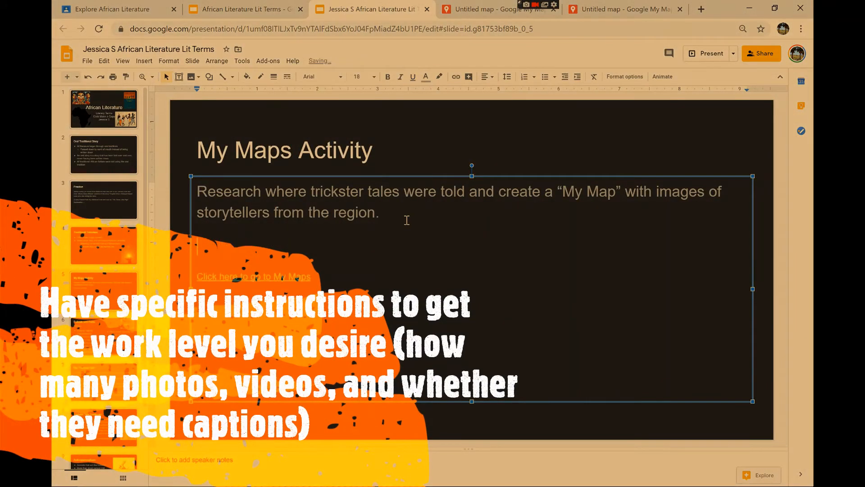
type("Must include ")
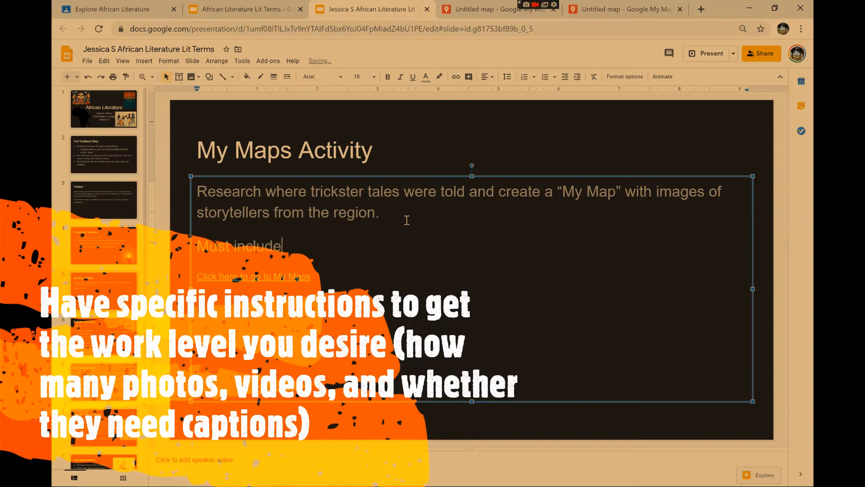
type("three ph")
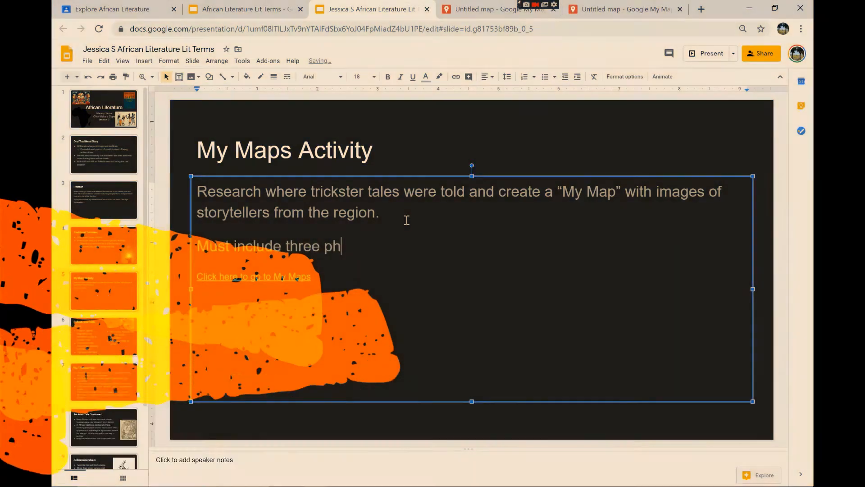
type("otos and three regions")
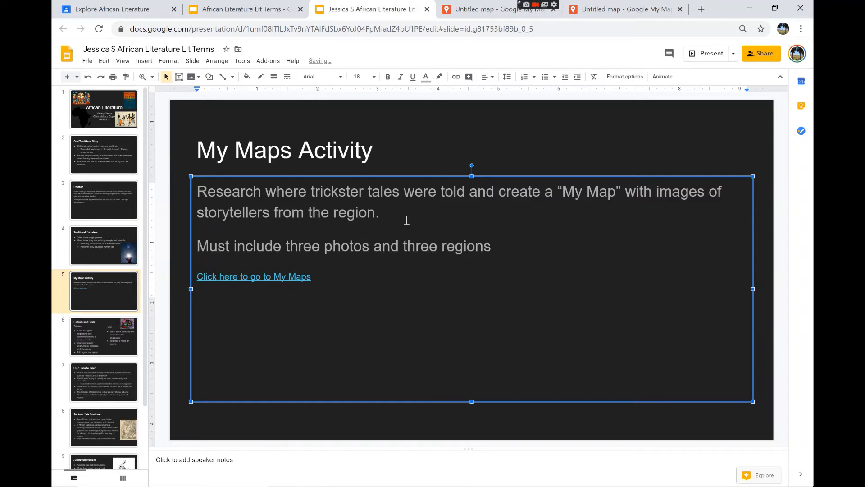
End that requirement with a period and continue with "You must put in captions about the storytellers in that region based on".
type(". You must p")
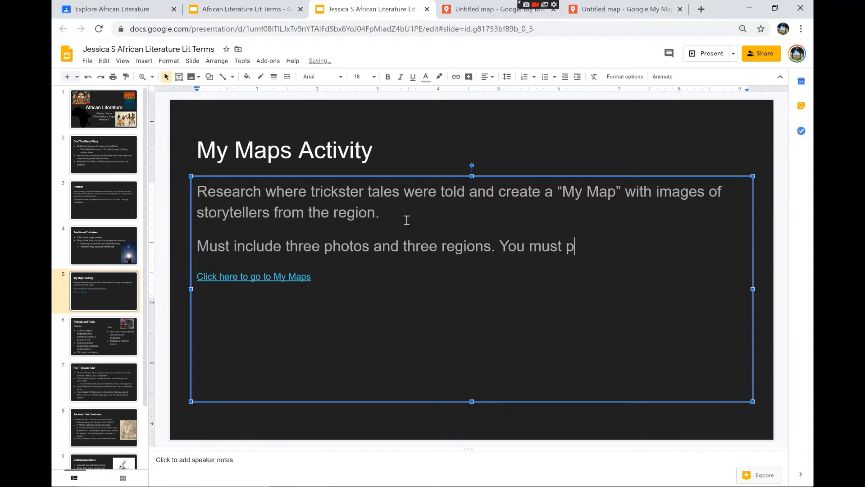
type("ut in capti")
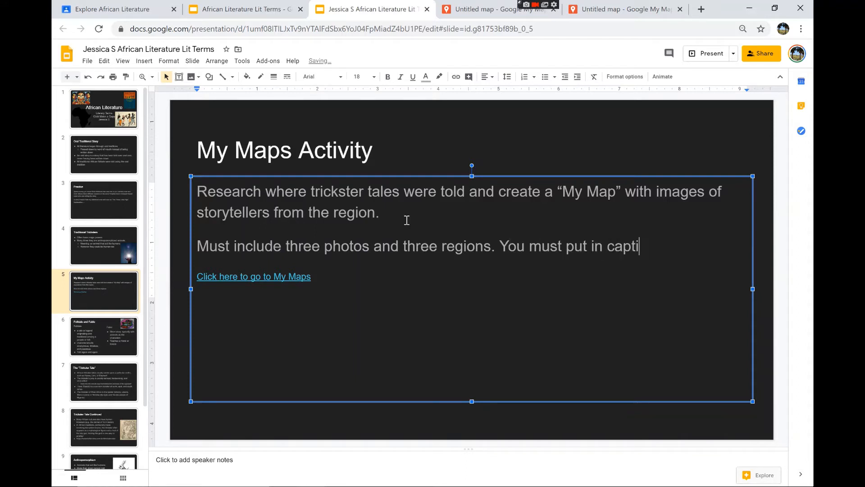
type("ons about the ")
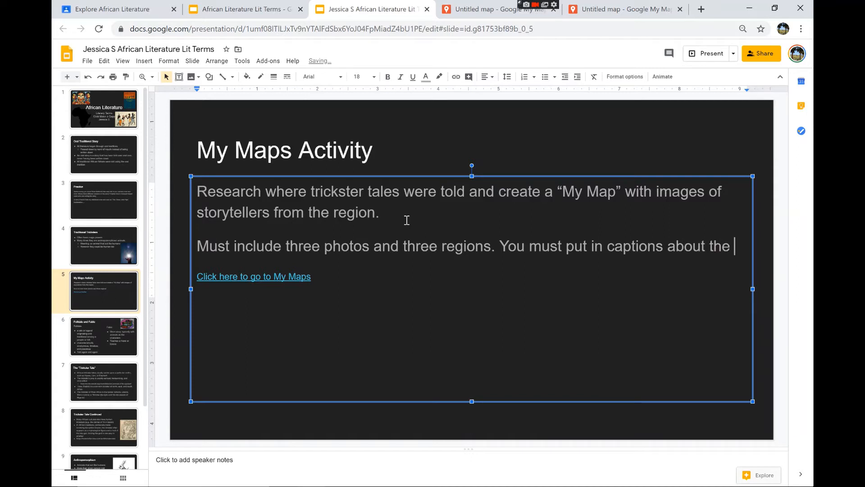
type("storytel")
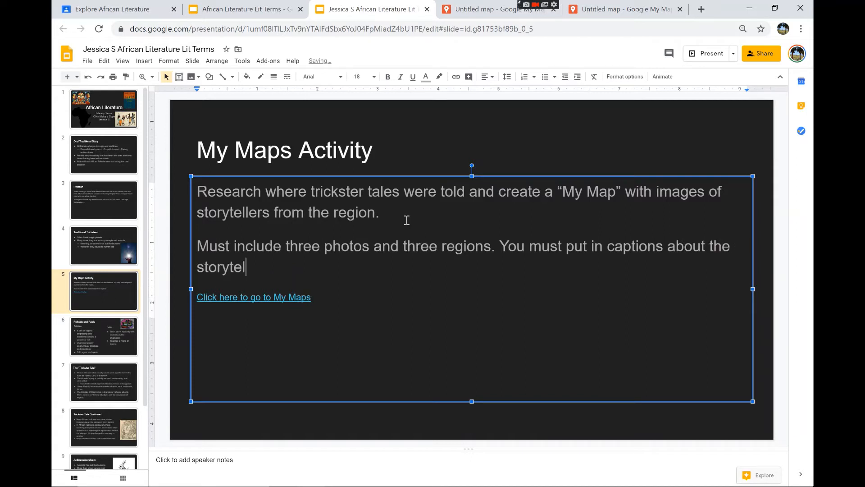
type("lers in that re")
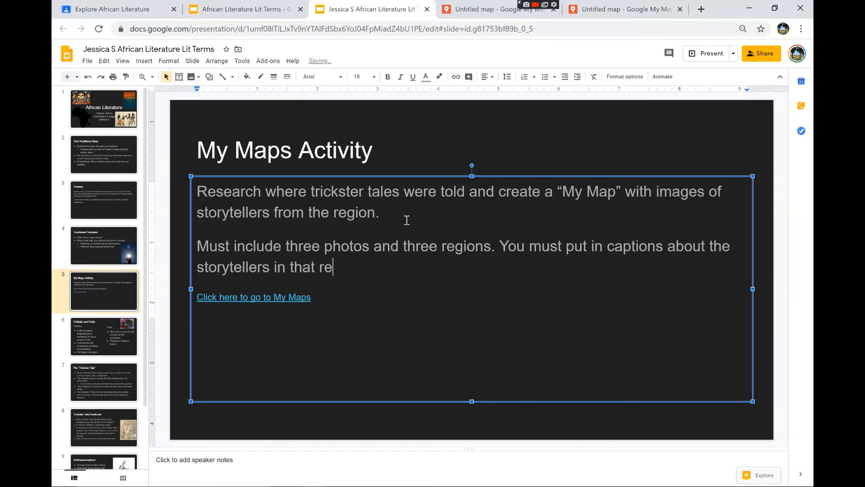
type("gion based on ")
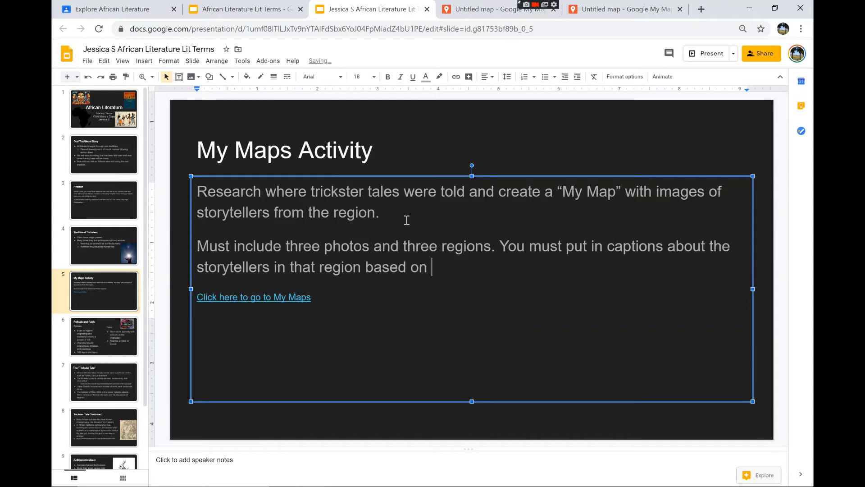
Complete the captions sentence with "what you learned from your research." and add "Turn in your map by sharing it with me.".
type("what you")
type("learned and")
key("BackSpace")
key("BackSpace")
key("BackSpace")
type("from your research. Turn in your map by sharing it with me.")
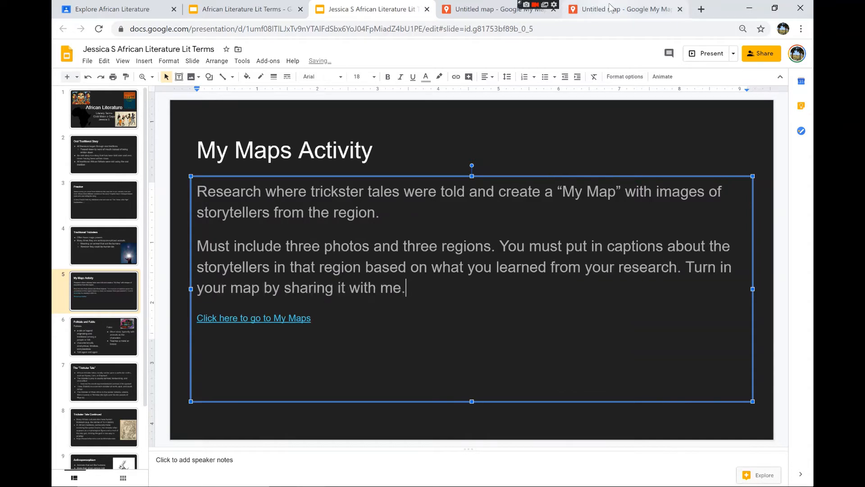
Switch back to the map with the Africa pin and set its title to "African Storytellers".
left_click(611, 7)
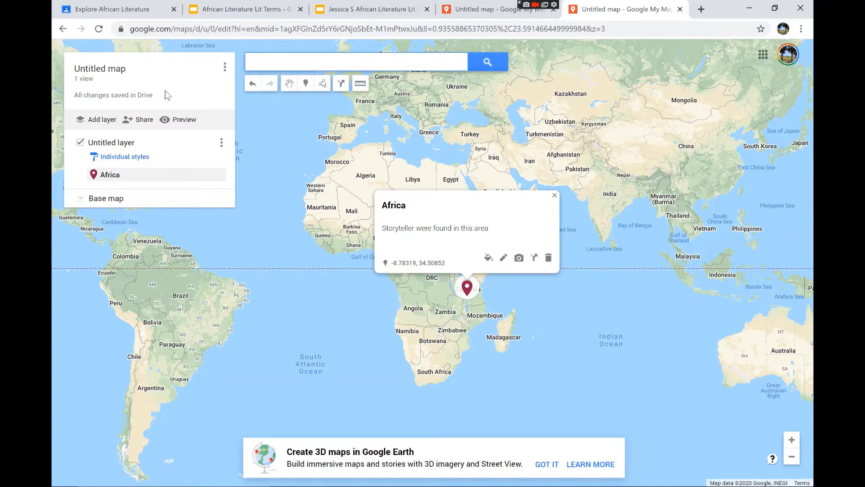
left_click(121, 70)
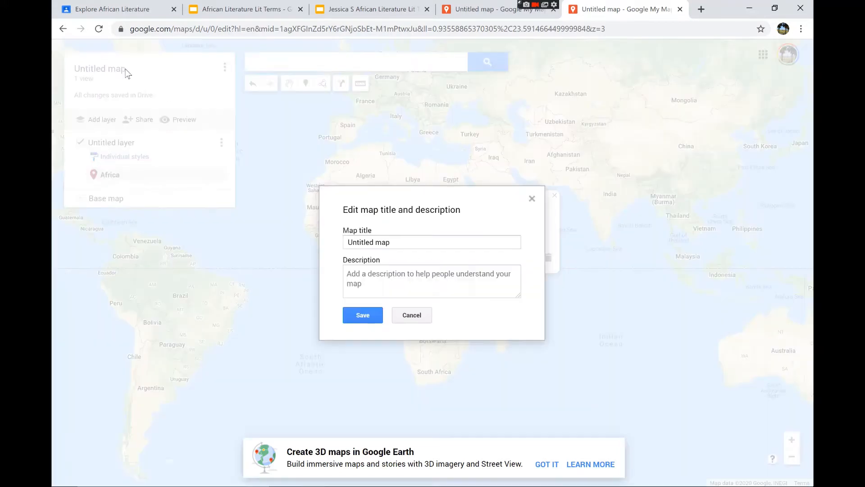
left_click_drag(417, 248, 286, 225)
type("Afr")
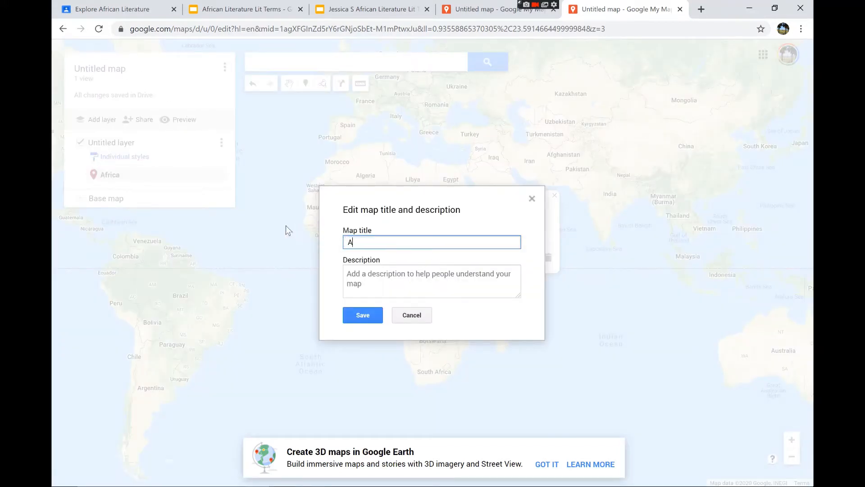
type("ican Storytellers")
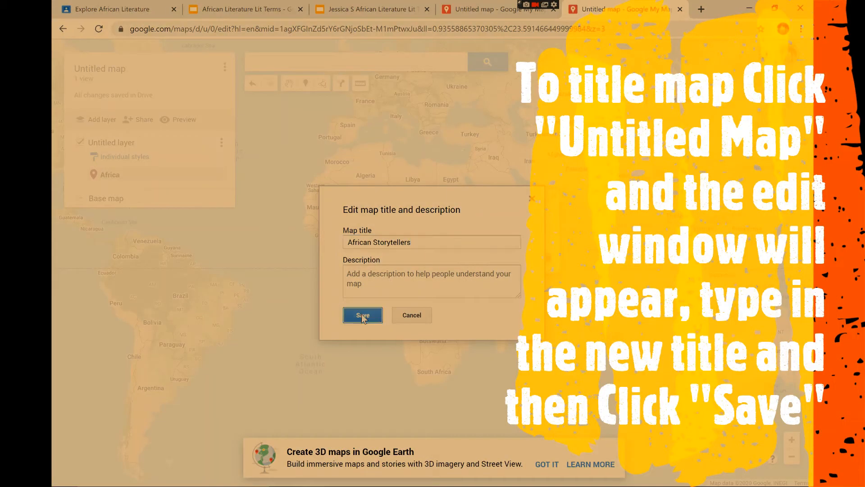
left_click(356, 315)
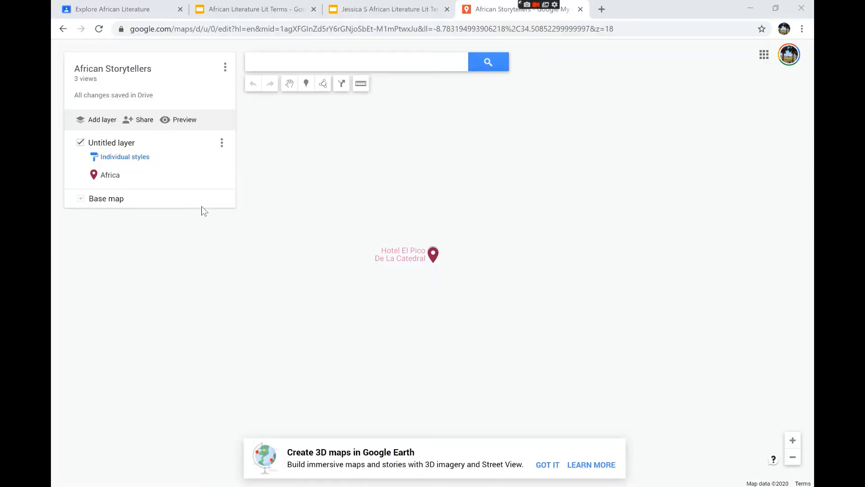
Enter the placeholder "type teacher" as an invitee in the map's sharing settings, discard the invitation, and close the settings.
left_click(139, 121)
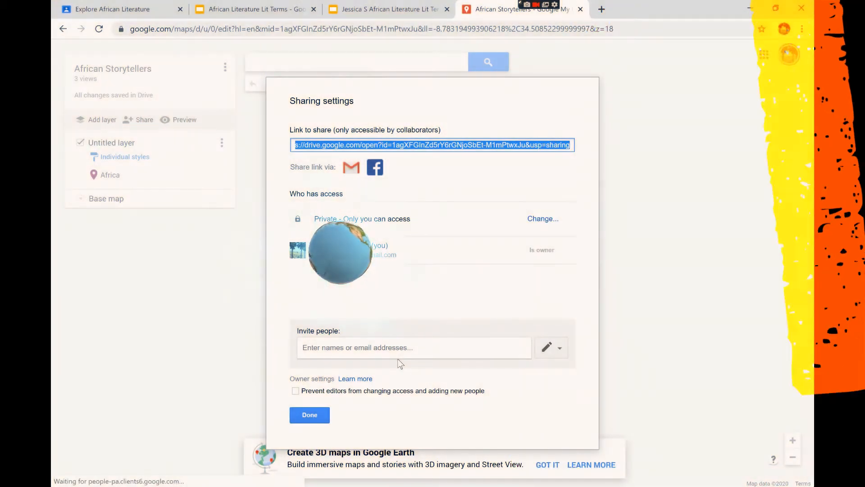
left_click(394, 348)
type("typer")
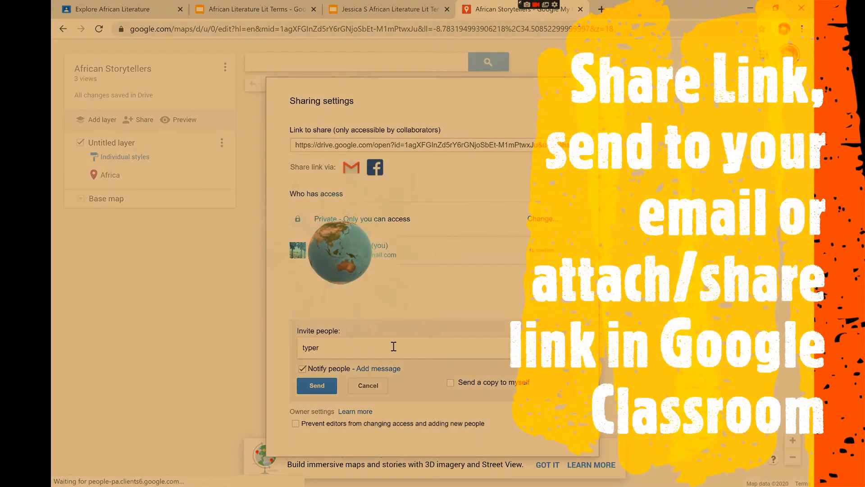
key("BackSpace")
type(" teacher")
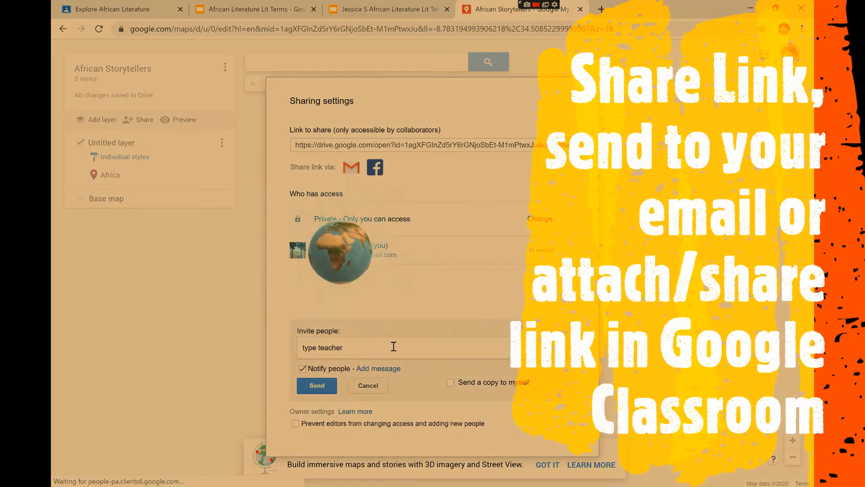
left_click_drag(363, 348, 290, 339)
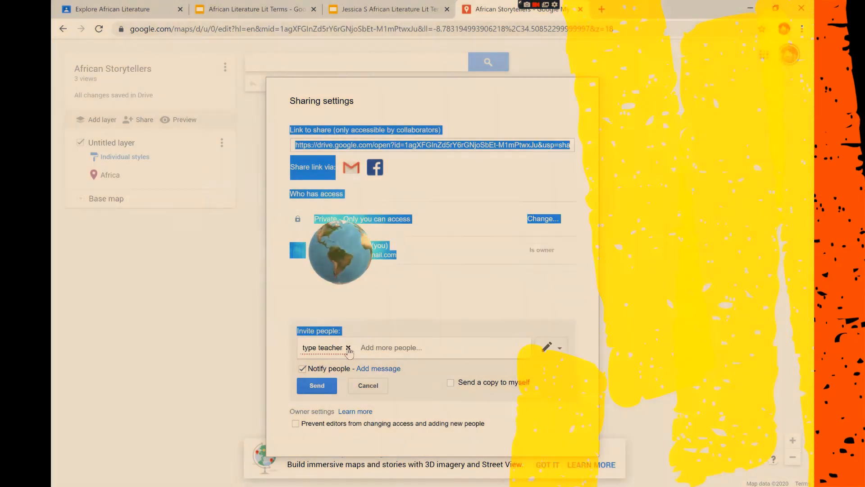
left_click(349, 348)
left_click(374, 385)
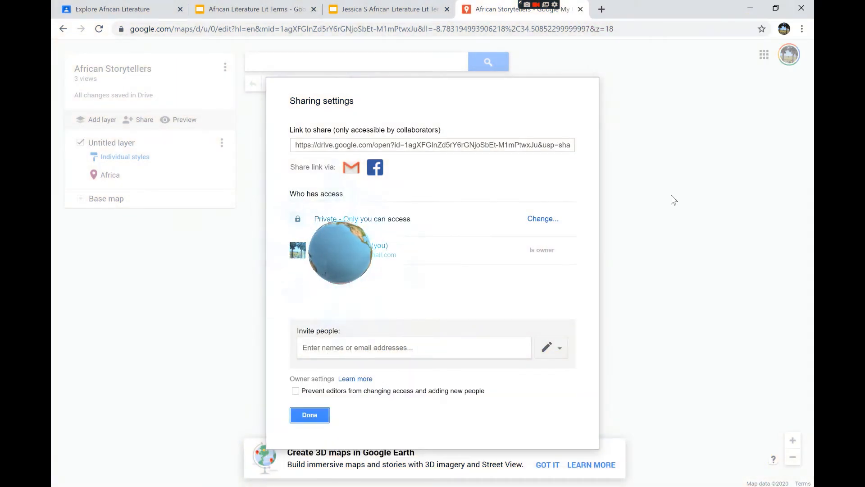
left_click(308, 413)
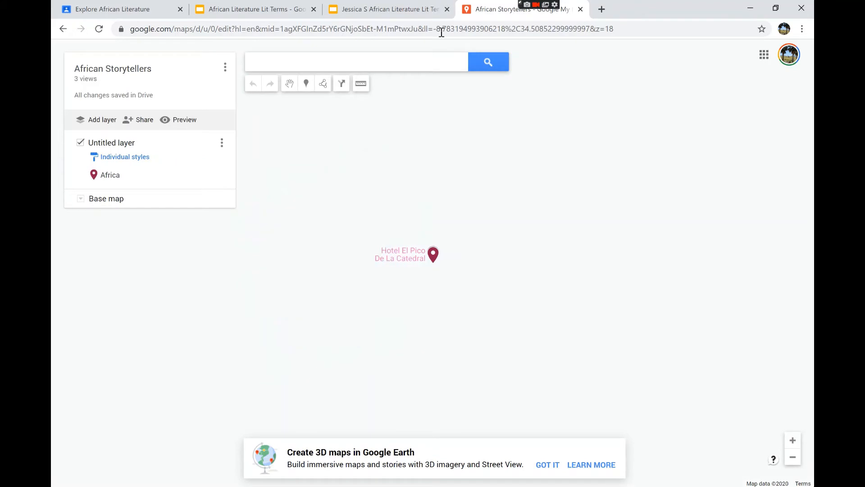
Close the African Storytellers map and return to the My Maps Activity slide.
left_click(580, 9)
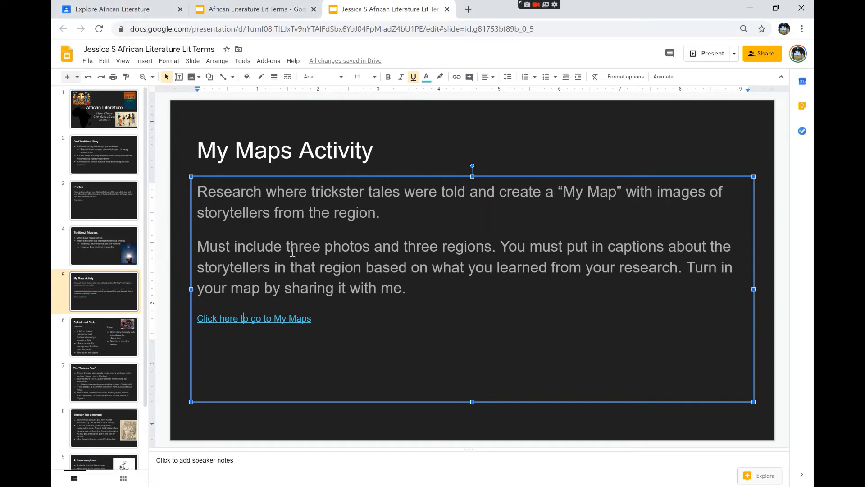
Open the 360 World Tours- Africa document attached to the Explore African Literature assignment in Google Classroom and compare it with the African Literature Lit Terms slides.
left_click(158, 8)
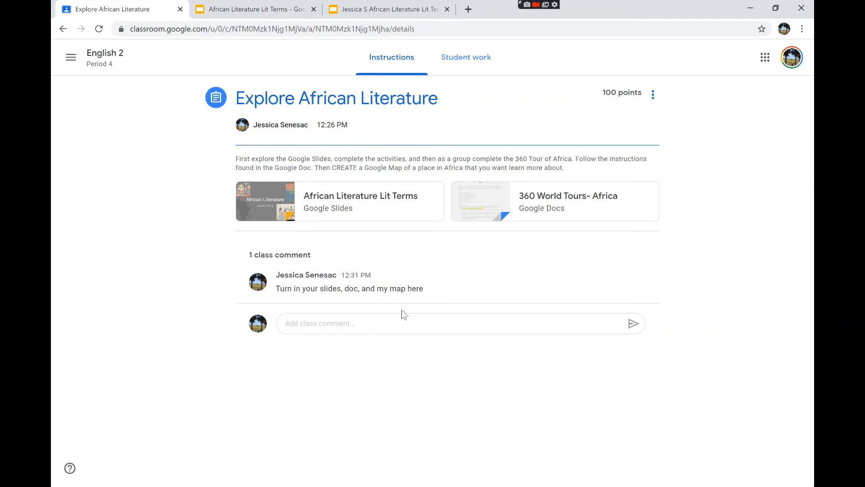
left_click(575, 197)
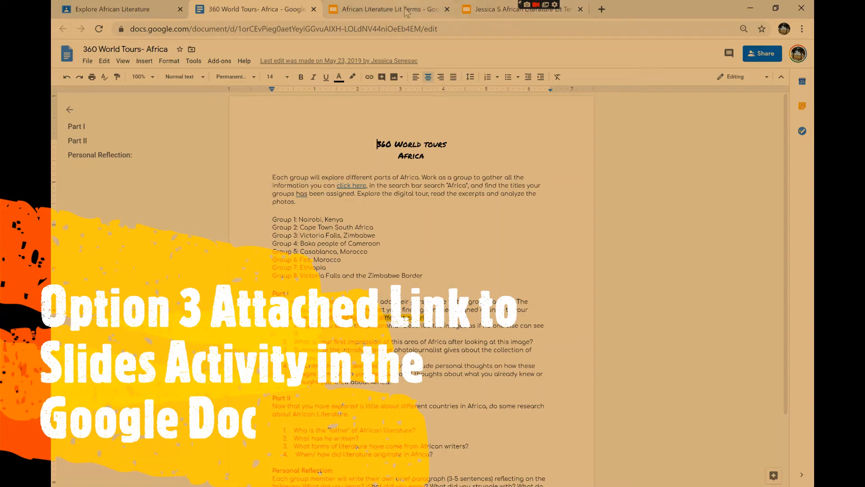
left_click(387, 9)
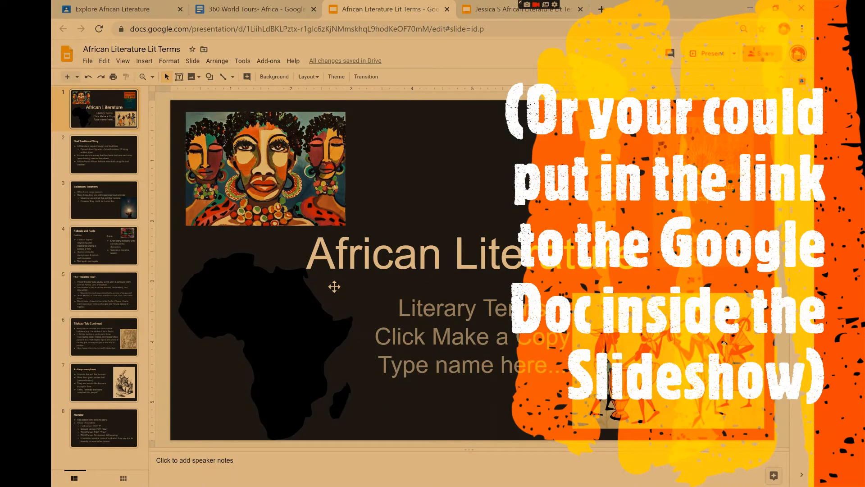
left_click(253, 7)
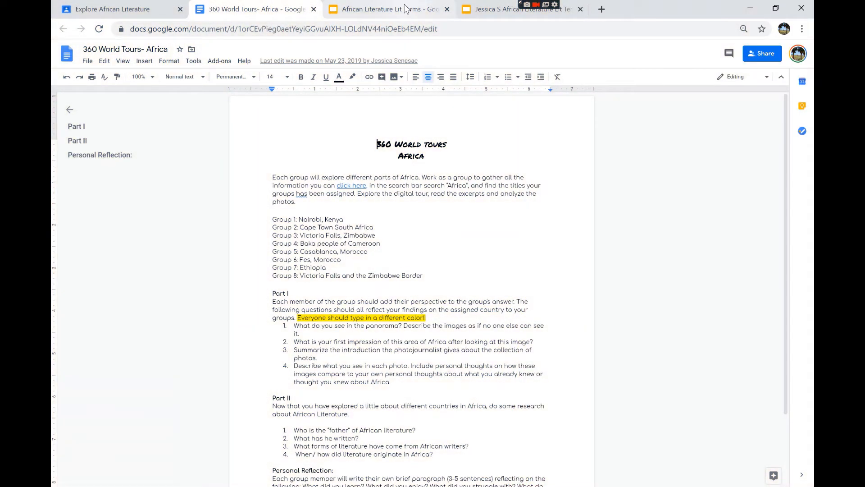
left_click(404, 9)
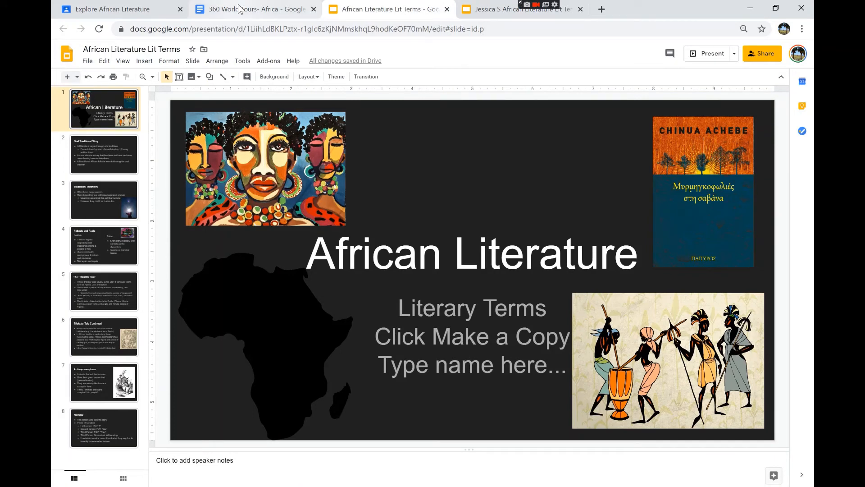
left_click(116, 11)
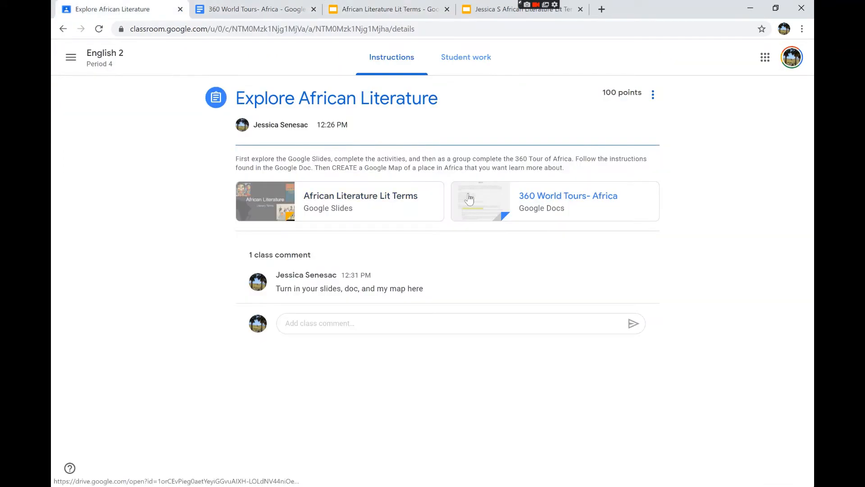
left_click(272, 5)
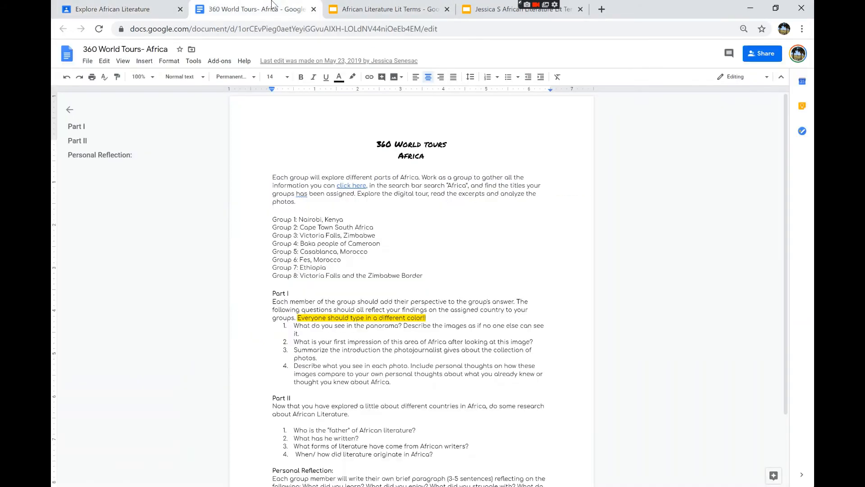
Turn on link sharing for the African Literature Lit Terms presentation and copy its sharing link.
left_click(425, 13)
left_click(771, 53)
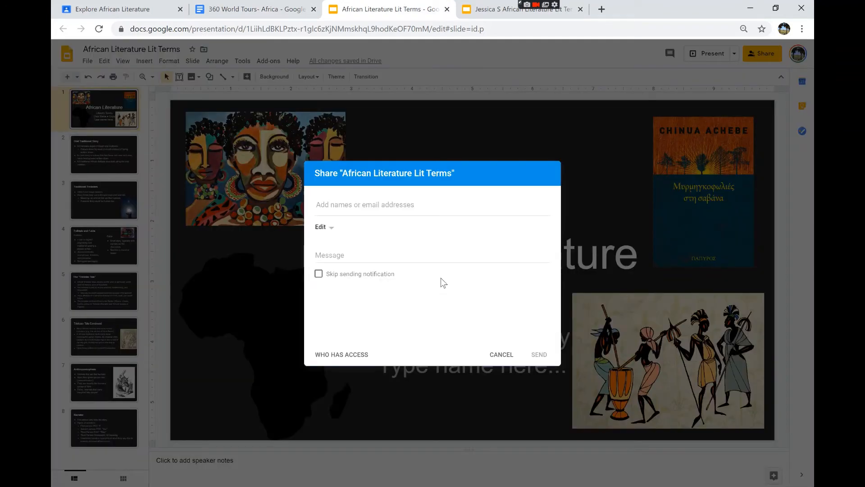
left_click(358, 355)
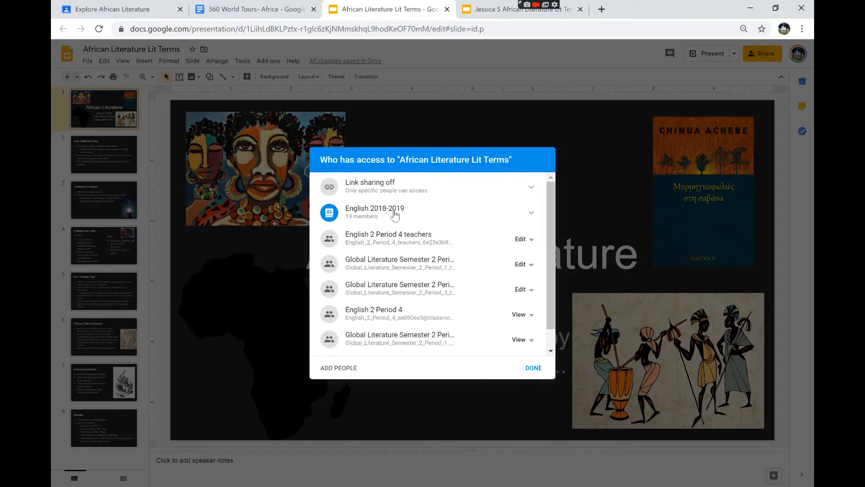
left_click(531, 187)
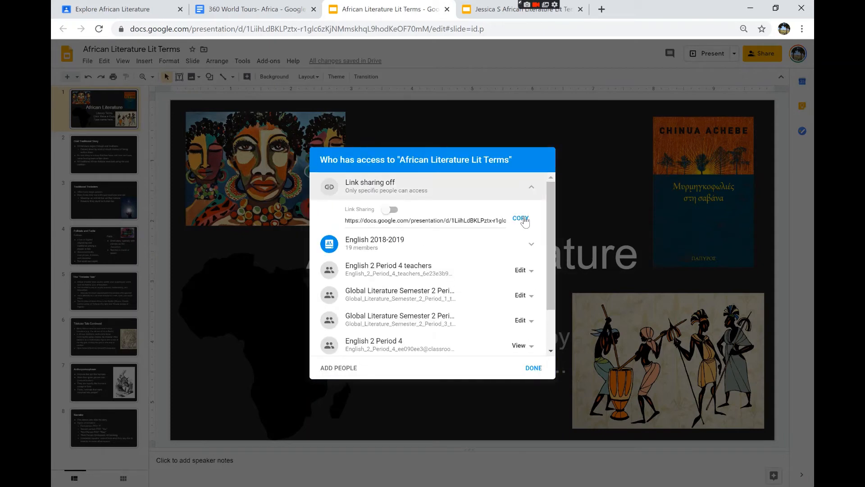
left_click(386, 211)
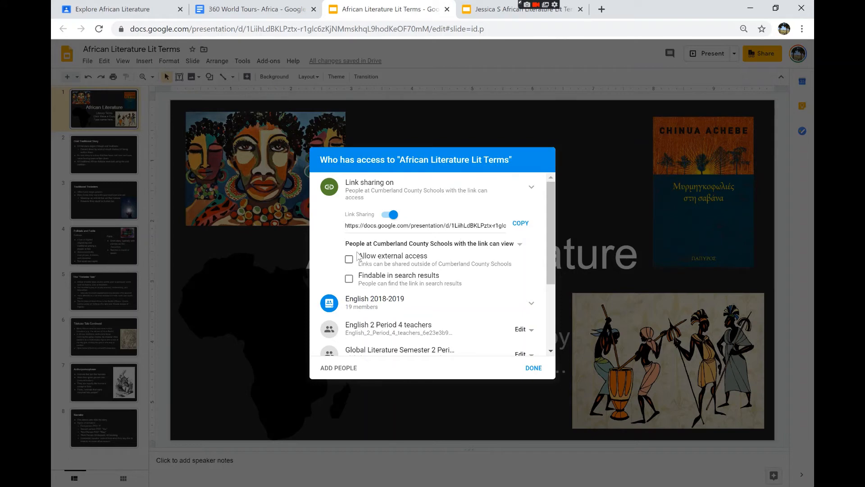
left_click(521, 223)
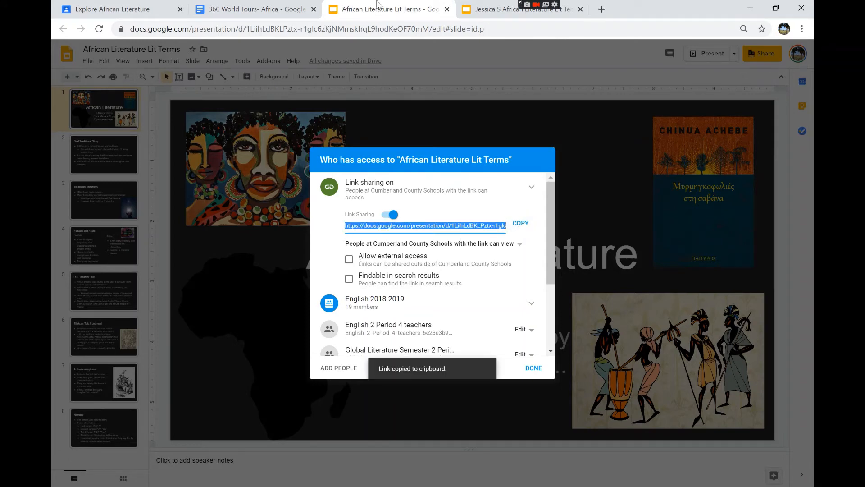
Start the 360 World Tours introduction with "Before you begin complete the slides and activities", followed by the copied presentation link.
left_click(255, 9)
key("BackSpace")
key("BackSpace")
key("BackSpace")
type("Beofre you begin ")
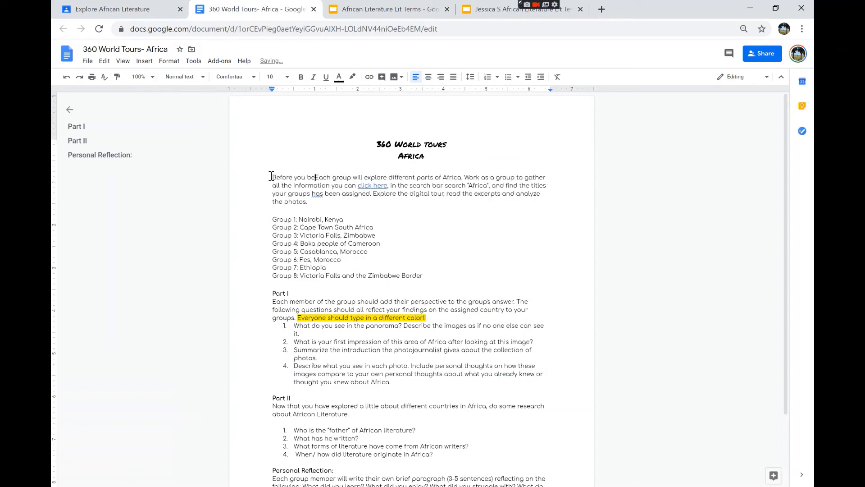
type("complete the ")
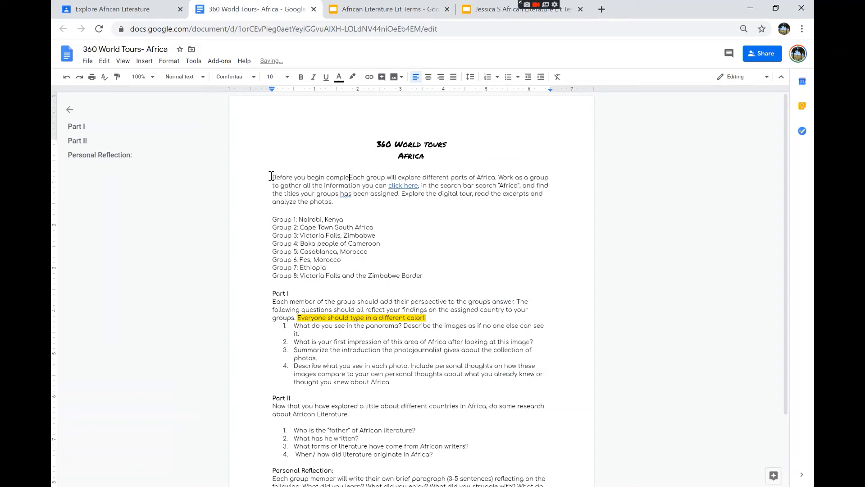
type("slide")
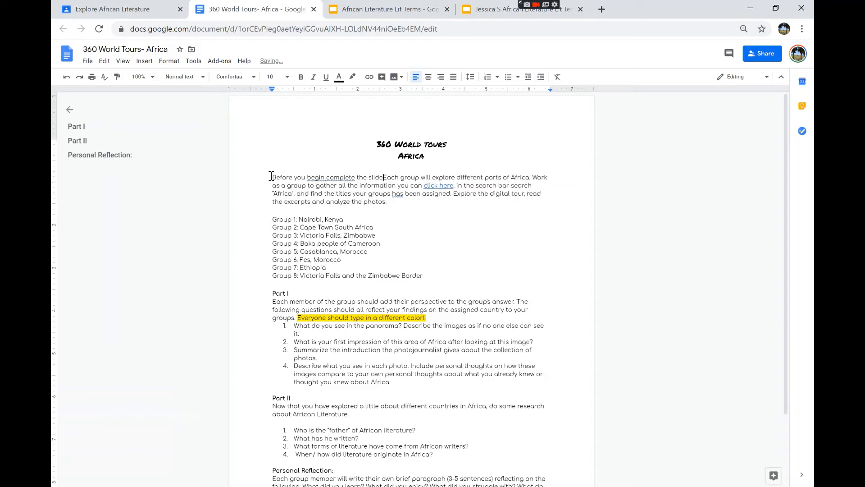
type("s")
type(" and activities")
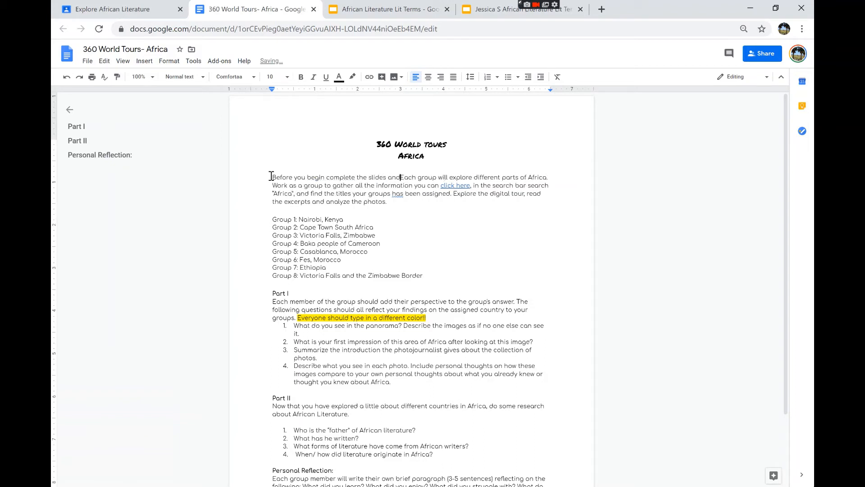
key("ctrl+v")
Change the presentation link's display text to "African Literature Interactive Slides" and accept the suggested comma after "begin".
right_click(319, 186)
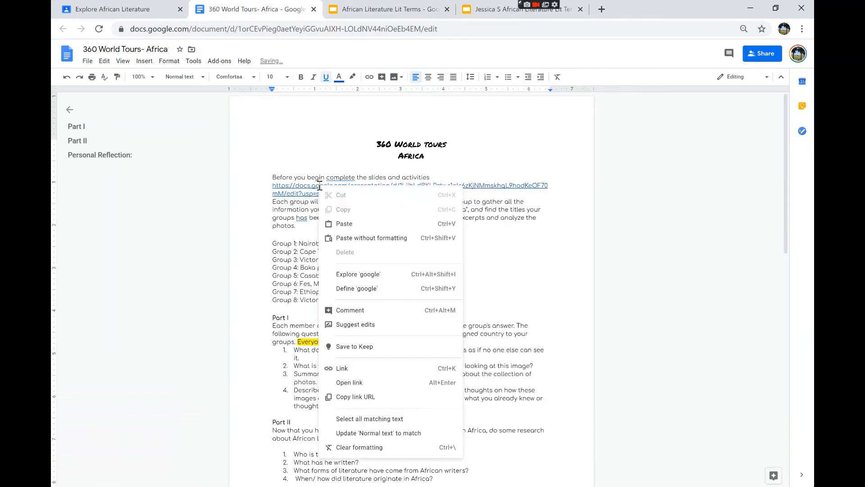
left_click(468, 185)
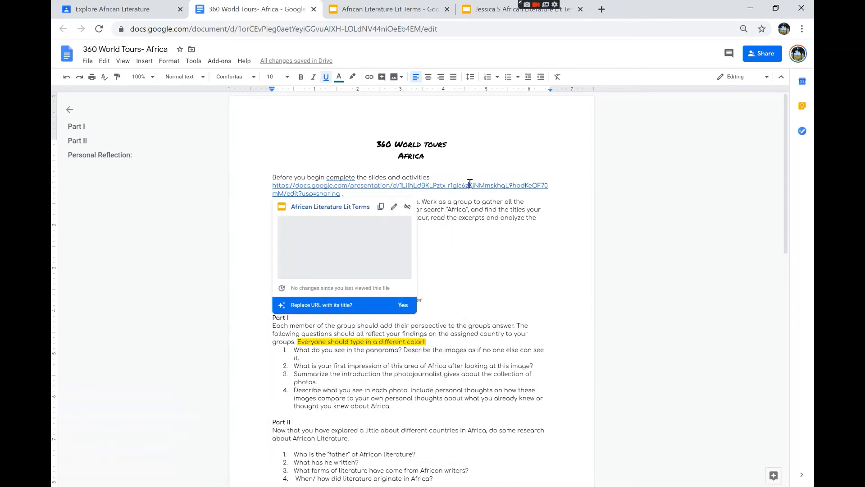
left_click(394, 206)
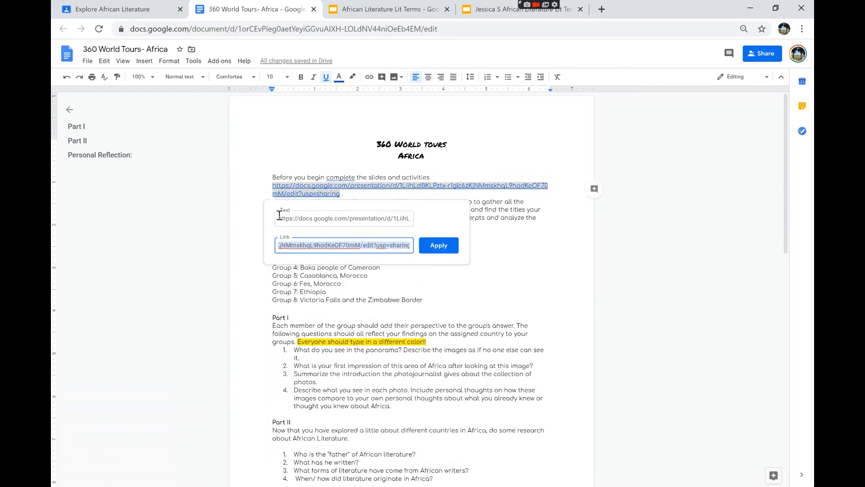
key("shift+Tab")
key("BackSpace")
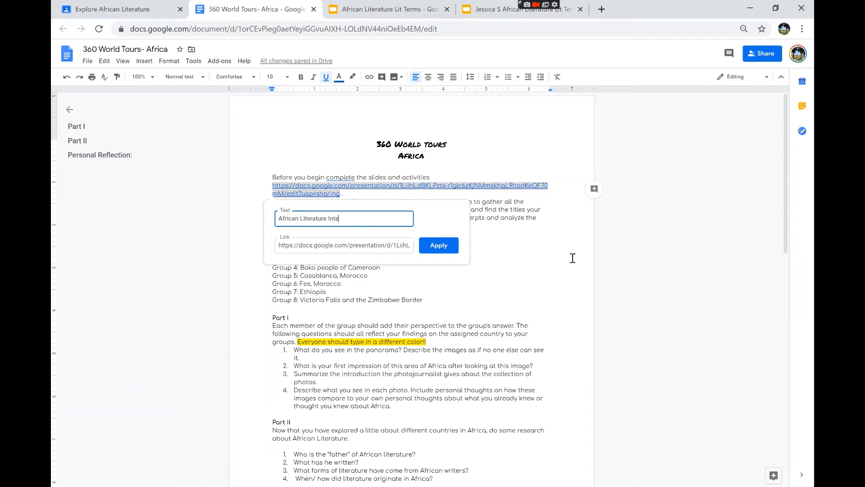
type("Slides")
left_click(453, 245)
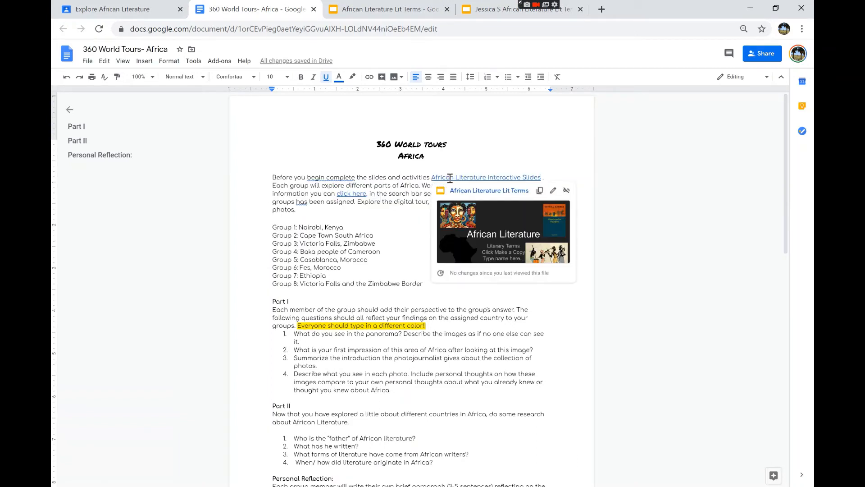
left_click(327, 178)
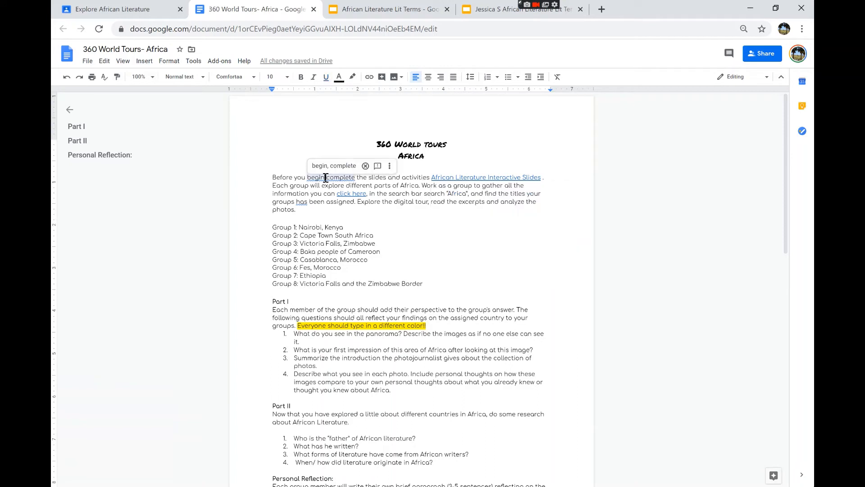
left_click(333, 166)
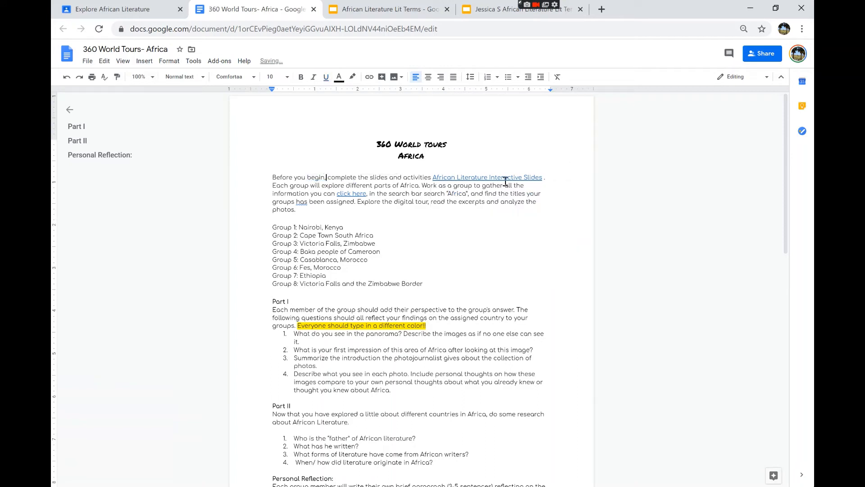
Test the African Literature Interactive Slides link by opening the linked presentation, and return to the document.
left_click(443, 175)
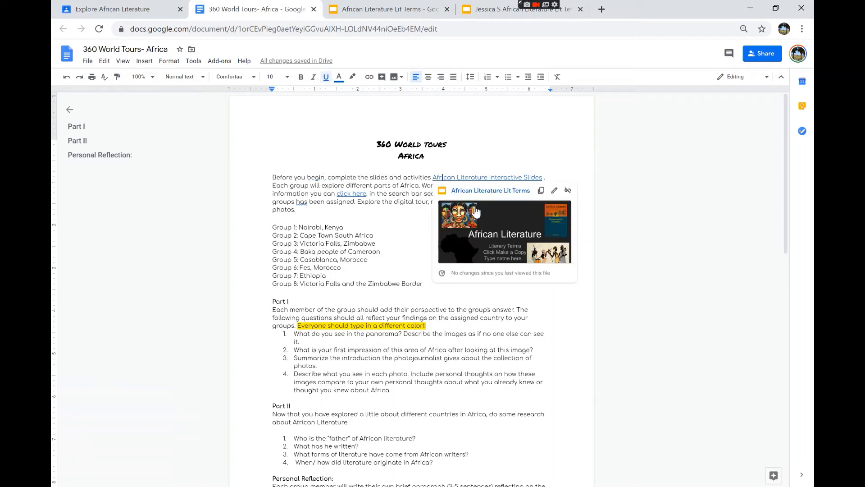
left_click(490, 242)
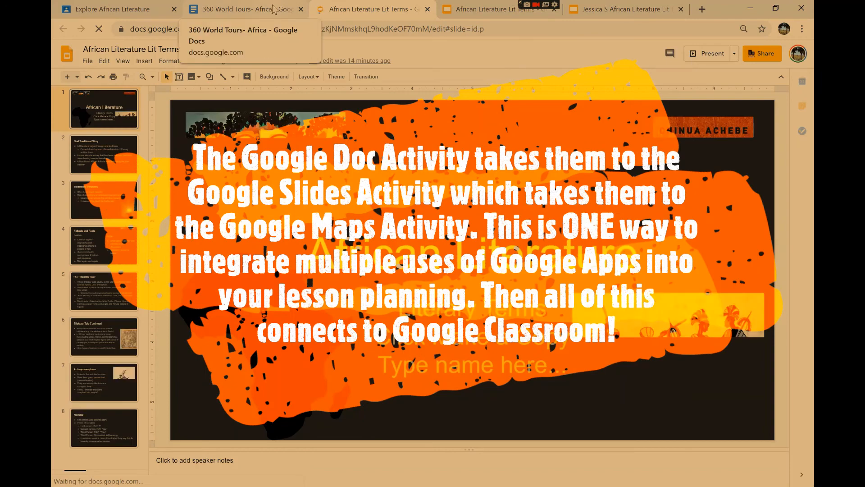
left_click(272, 9)
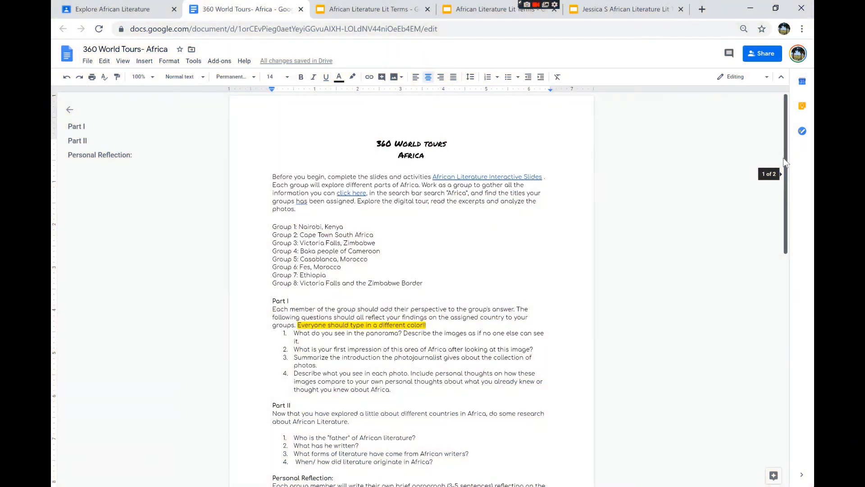
Look through the document's parts, open the introduction's "click here" link to the AirPano search page, and return to the document.
left_click_drag(783, 157, 785, 185)
scroll(785, 185, "down", 2)
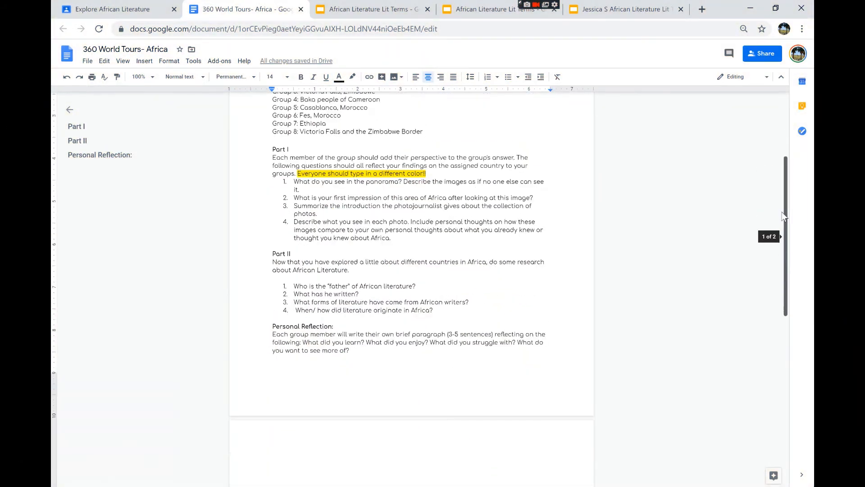
scroll(780, 206, "up", 3)
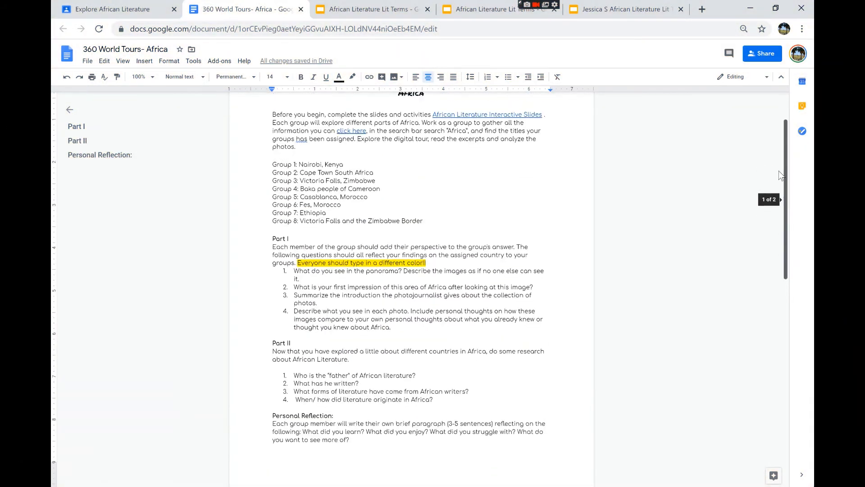
left_click(349, 131)
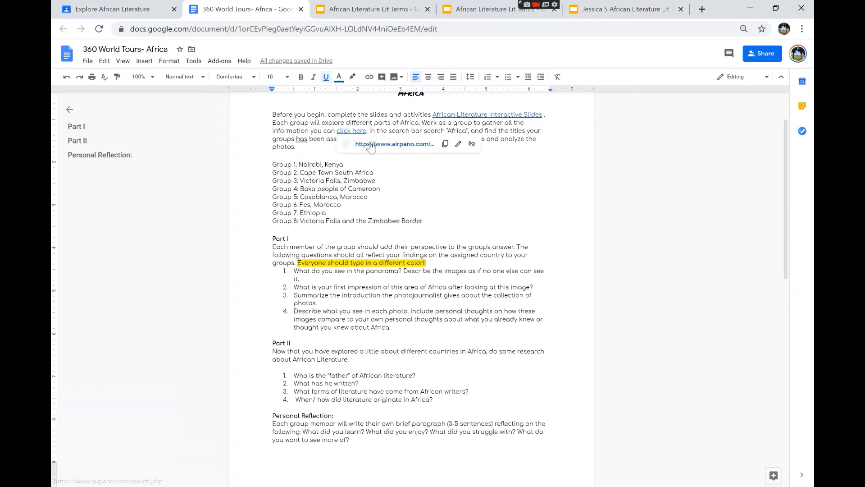
left_click(369, 141)
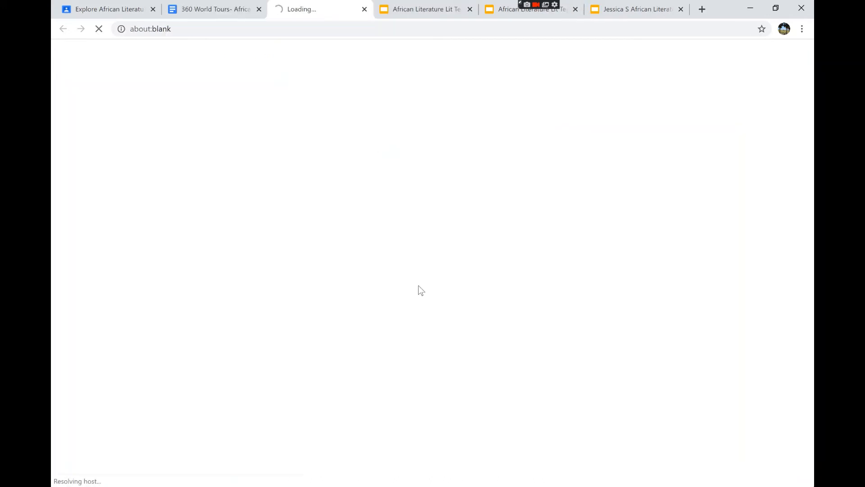
left_click(211, 9)
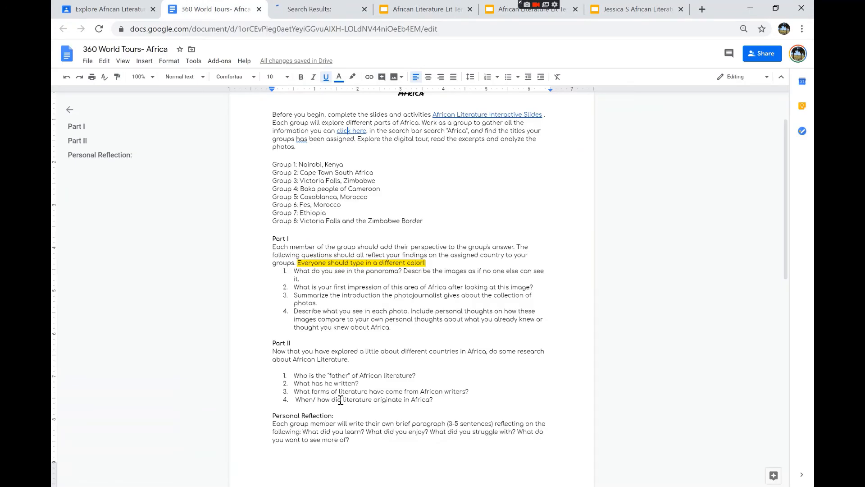
left_click(339, 7)
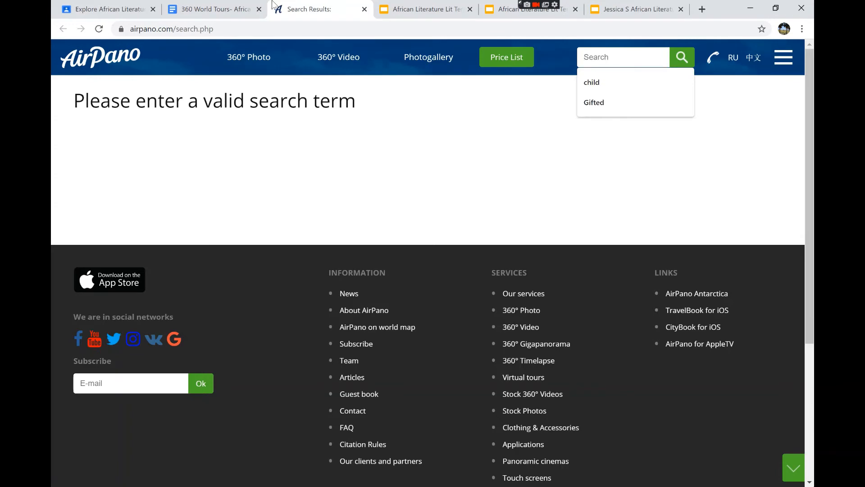
left_click(212, 9)
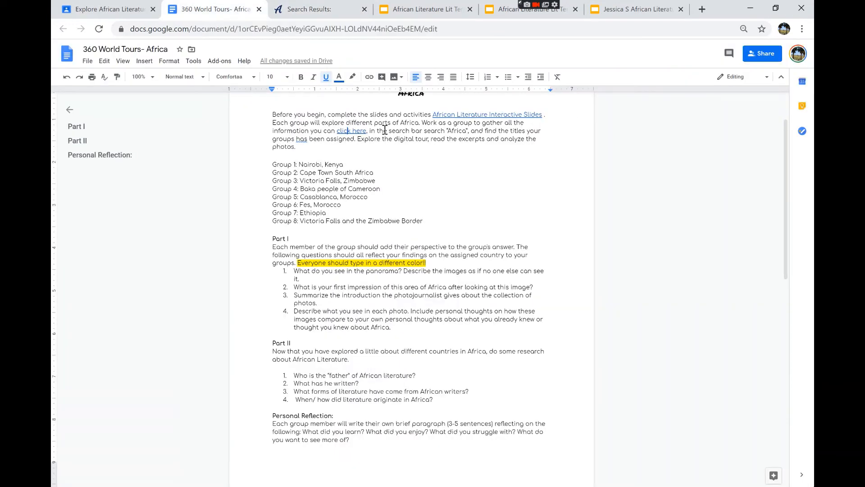
Copy Group 1's location "Nairobi, Kenya" from the document and search AirPano for it.
left_click_drag(347, 164, 300, 166)
key("ctrl+c")
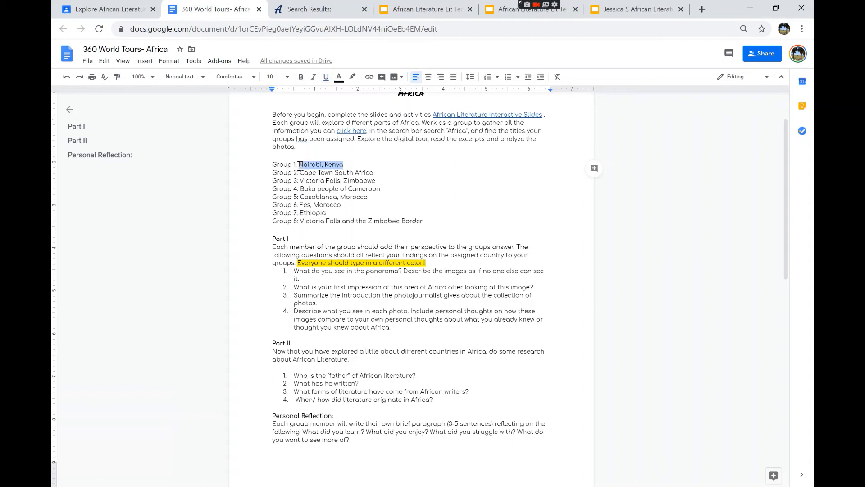
left_click(335, 9)
left_click(640, 54)
key("ctrl+v")
key("Return")
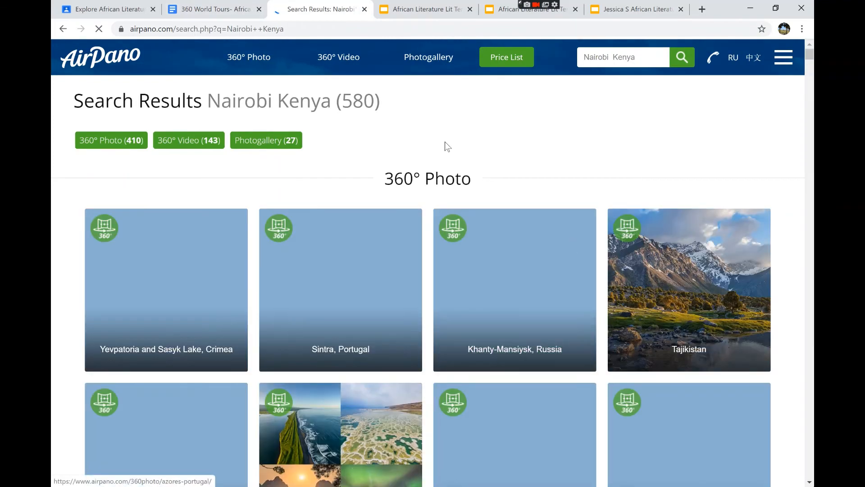
Return to the 360 World Tours document and make a copy named "Group 2 360 World Tours- Africa".
left_click(231, 6)
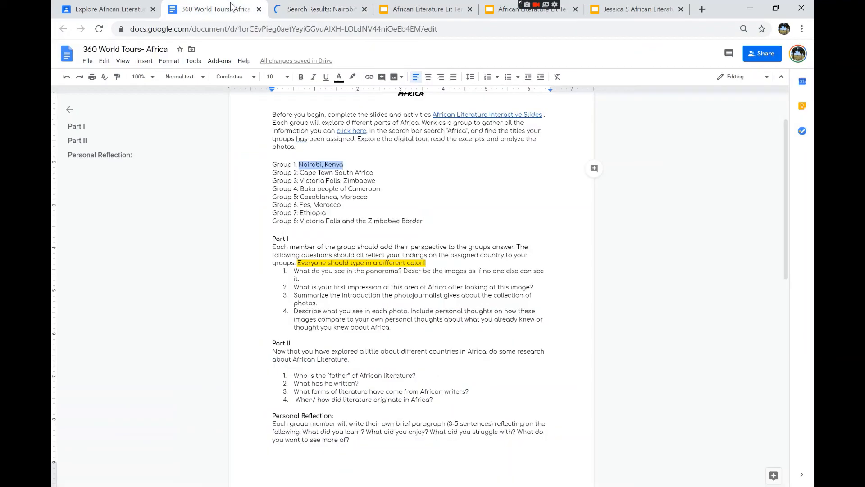
left_click(453, 182)
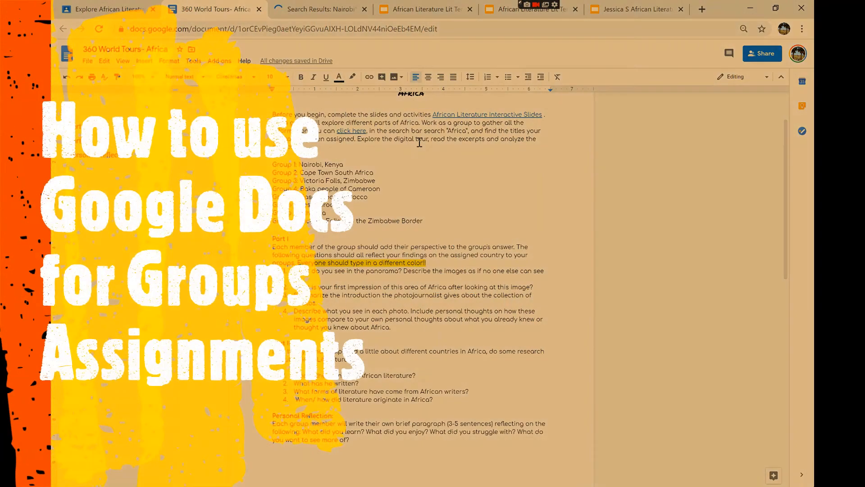
left_click(89, 62)
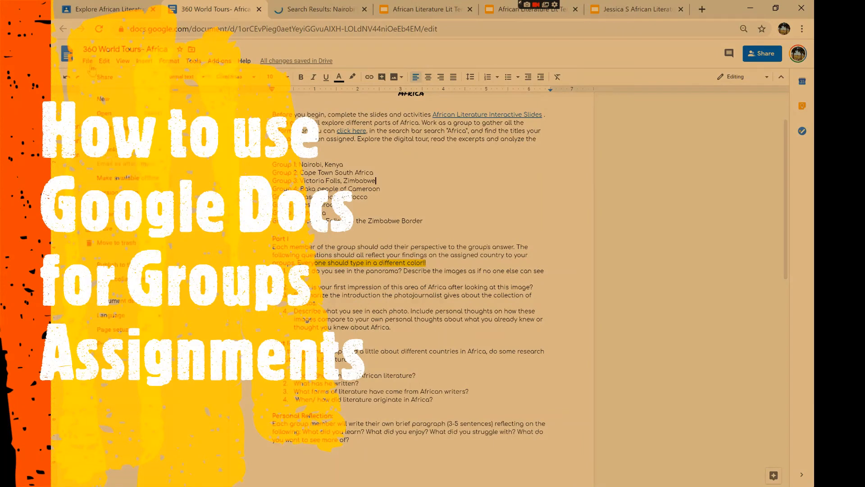
left_click(133, 129)
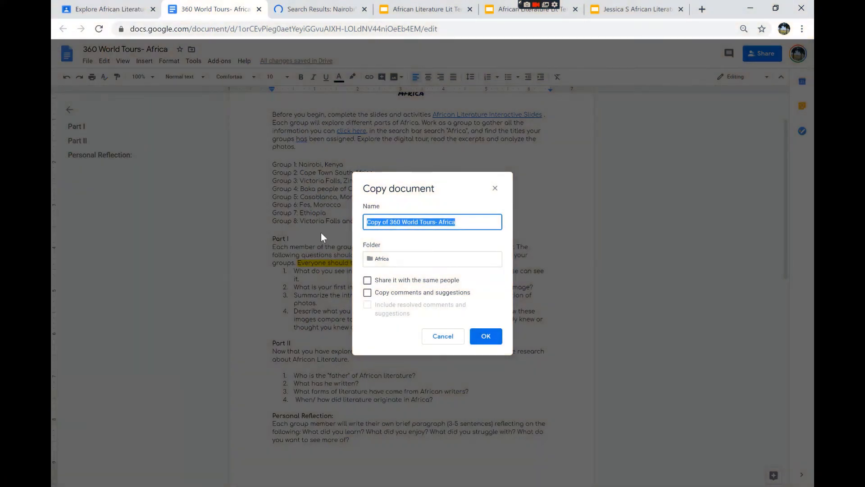
left_click(390, 222)
left_click_drag(390, 222, 367, 221)
type("Group 2")
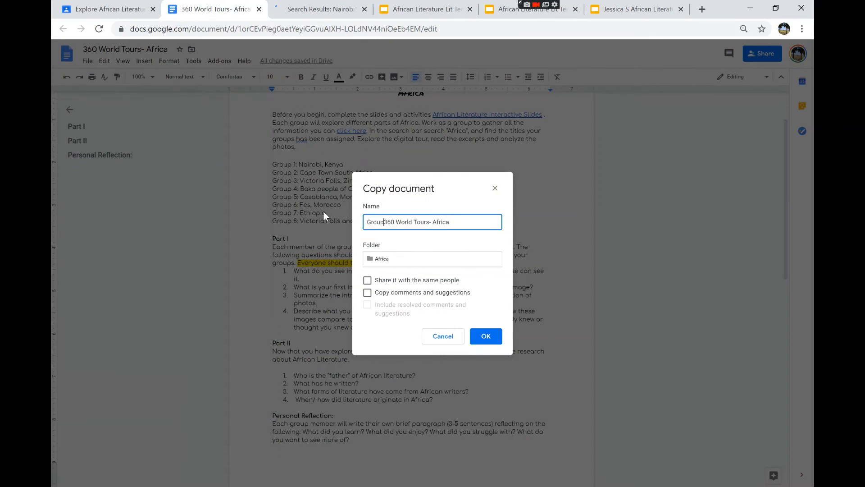
left_click(491, 338)
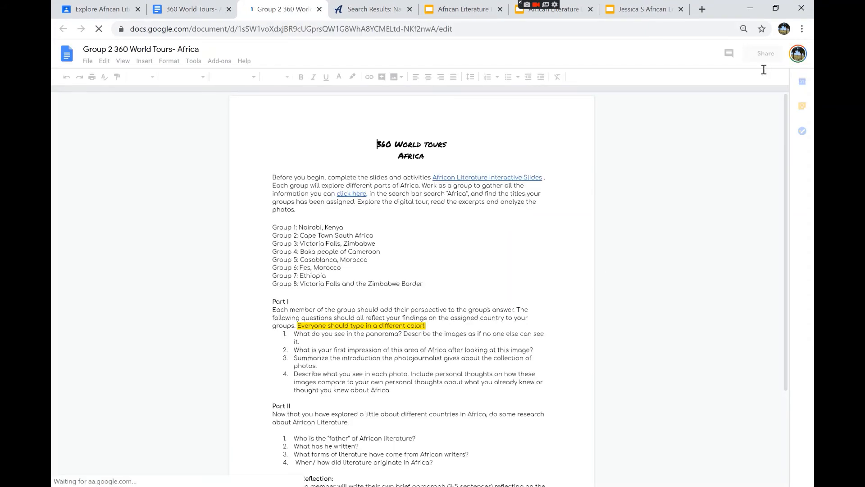
Try to open the sharing settings of the Group 2 document copy.
left_click(769, 53)
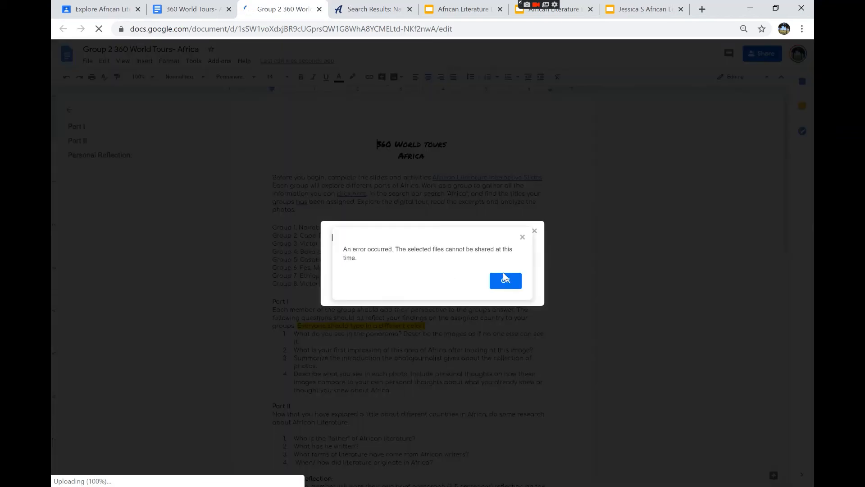
left_click(504, 279)
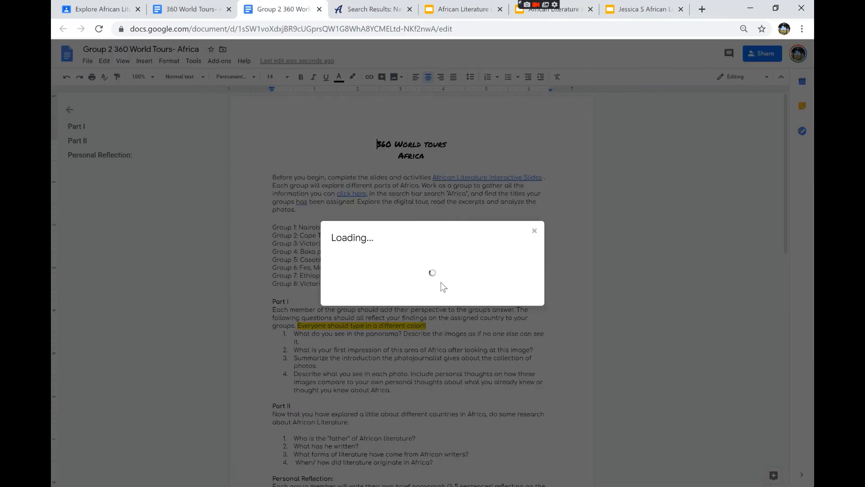
left_click(534, 231)
Add a pink sample note after Part I question 1, starting "Type in the color" and naming a group member as pink.
left_click_drag(783, 141, 781, 177)
left_click(367, 248)
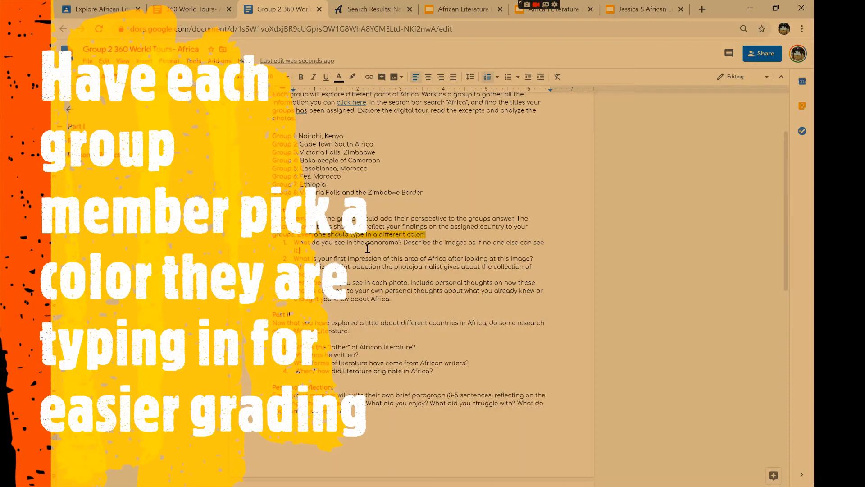
right_click(367, 249)
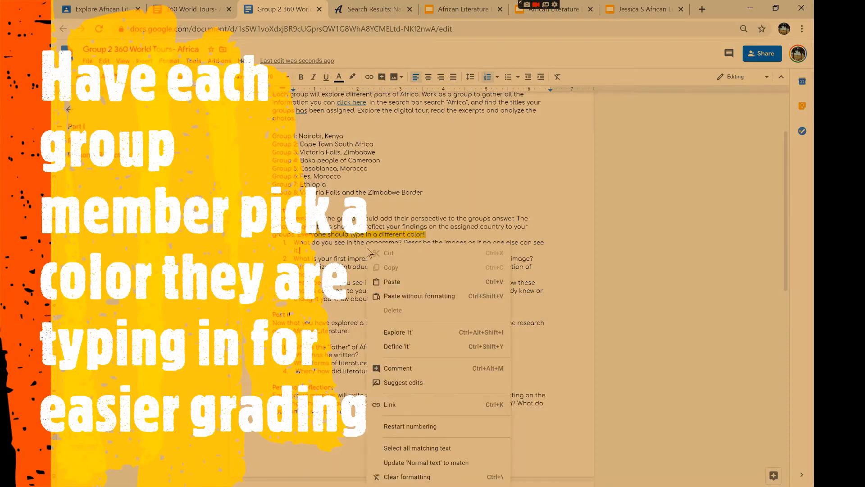
left_click(336, 251)
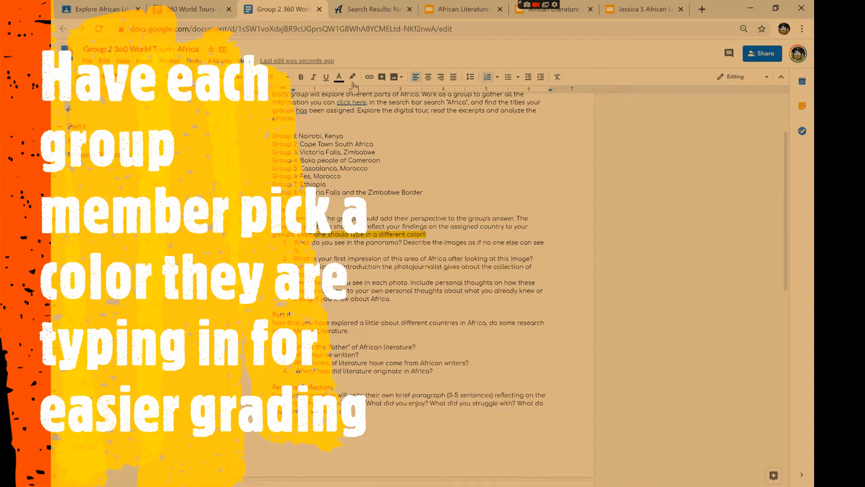
left_click(338, 78)
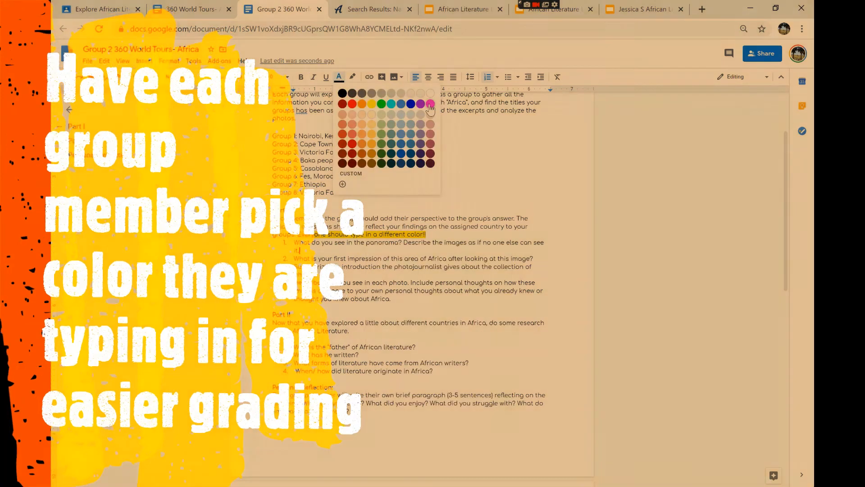
left_click(430, 104)
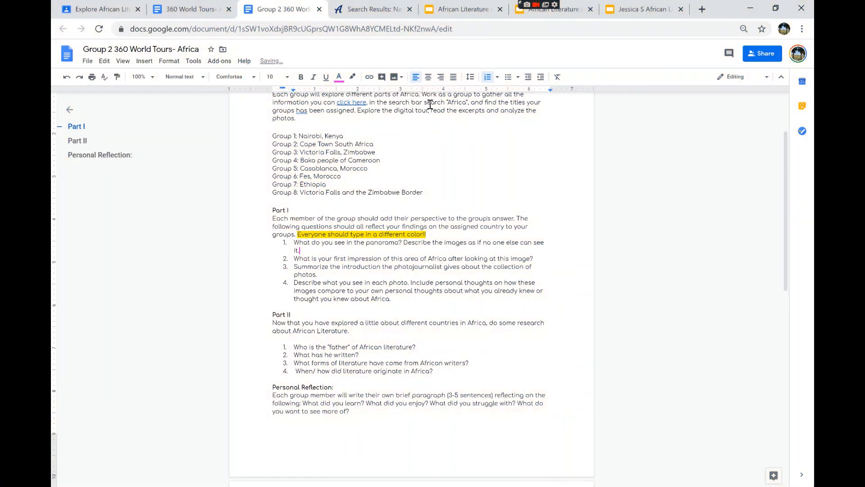
type("Type in the color")
type("Jenny pink.")
Add a blue sample sentence after the pink note, stating that a second group member is blue.
left_click(339, 77)
left_click(401, 108)
type("Ron is")
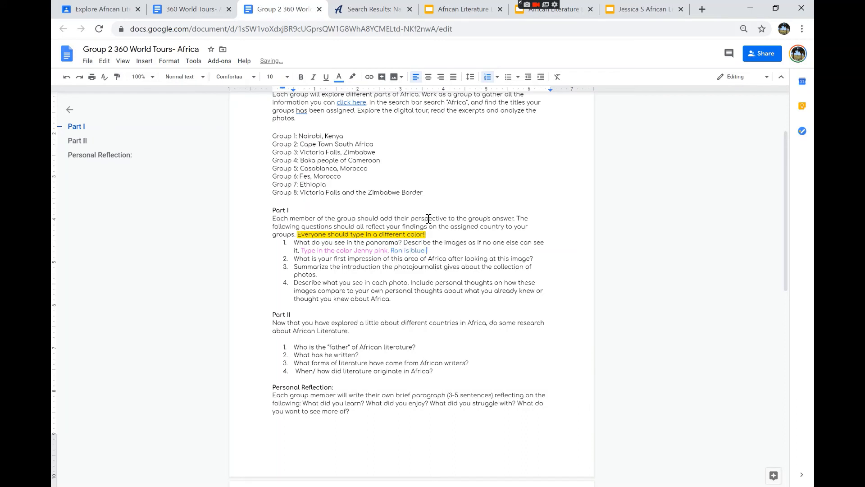
type(" blue")
Write "Key at the bottom" on the second page and list three group members' first names on separate lines beneath it.
left_click_drag(784, 175, 715, 284)
left_click(516, 284)
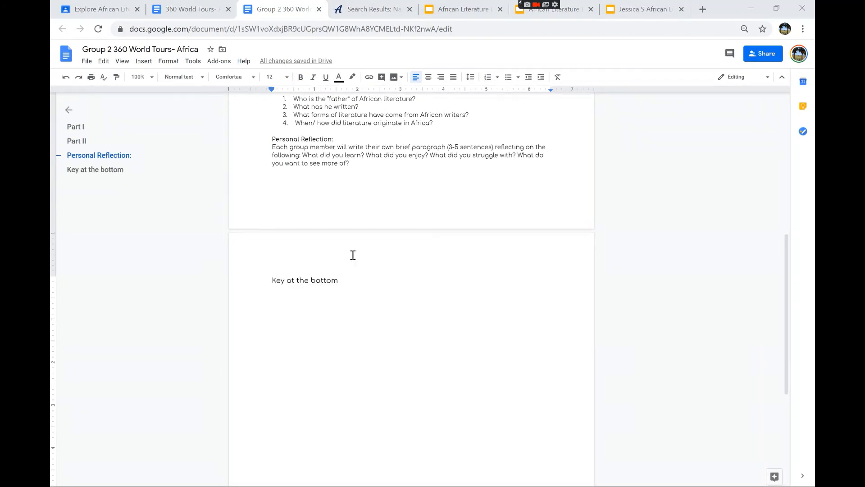
left_click(354, 282)
key("Return")
type("John")
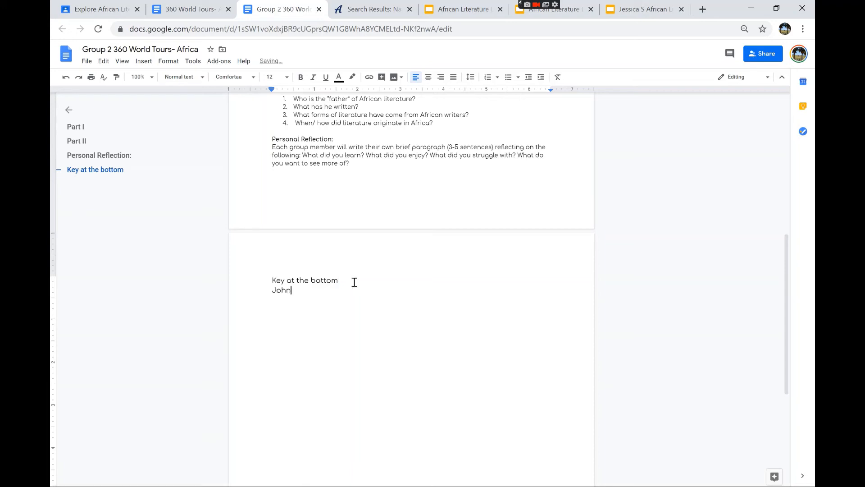
key("Return")
type("Jennhy")
key("BackSpace")
key("BackSpace")
type("y")
key("Return")
type("Ron")
key("Return")
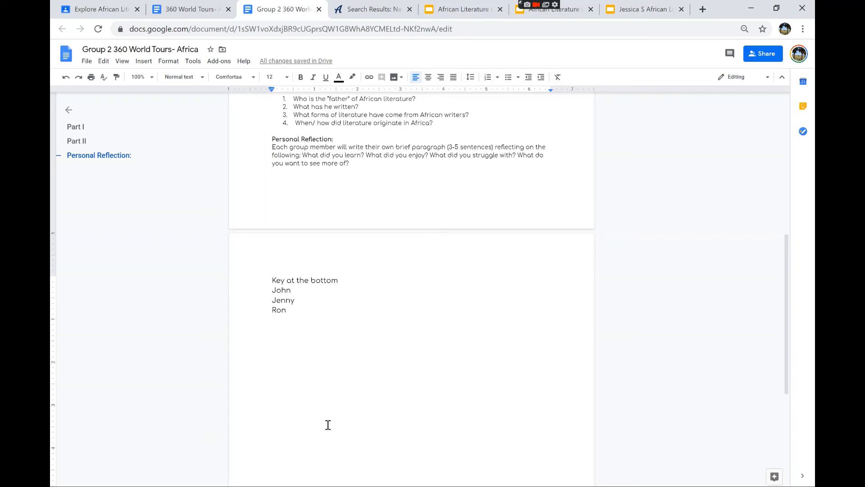
Color the names in the key: the first pink, the second blue and the third yellow.
left_click(741, 77)
left_click(744, 92)
left_click_drag(296, 309, 263, 310)
left_click(340, 81)
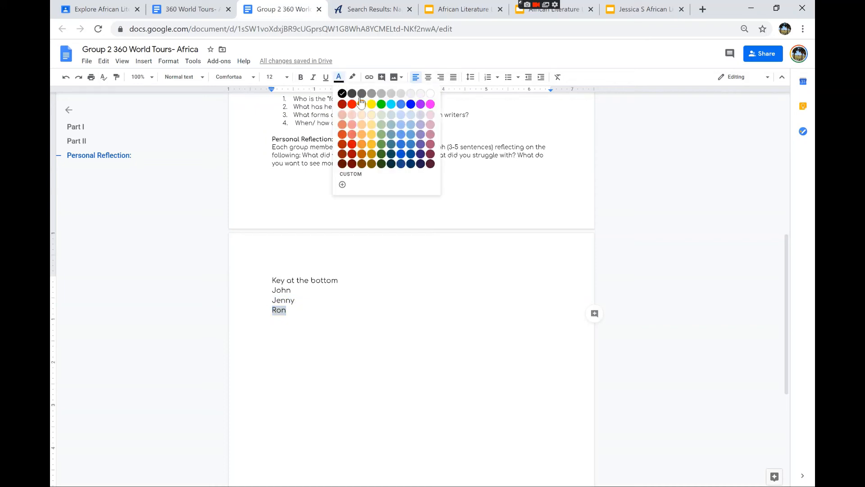
left_click(371, 104)
left_click_drag(297, 300, 269, 302)
left_click(339, 78)
left_click(399, 108)
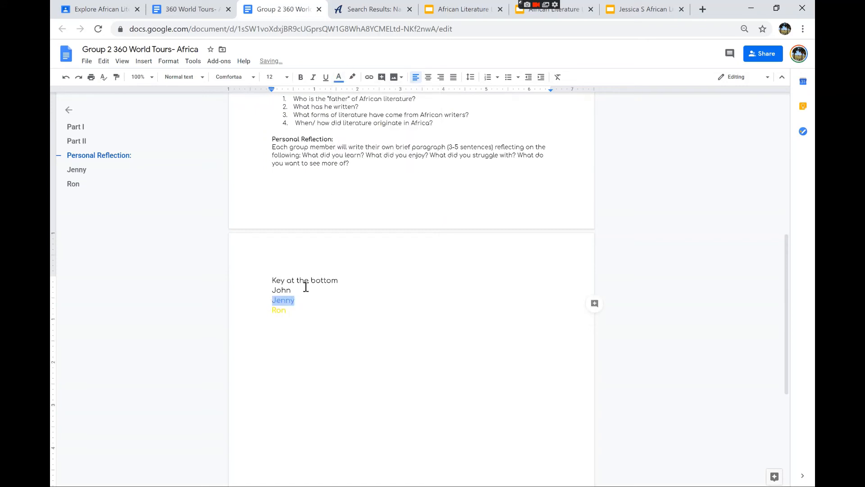
left_click_drag(292, 290, 262, 292)
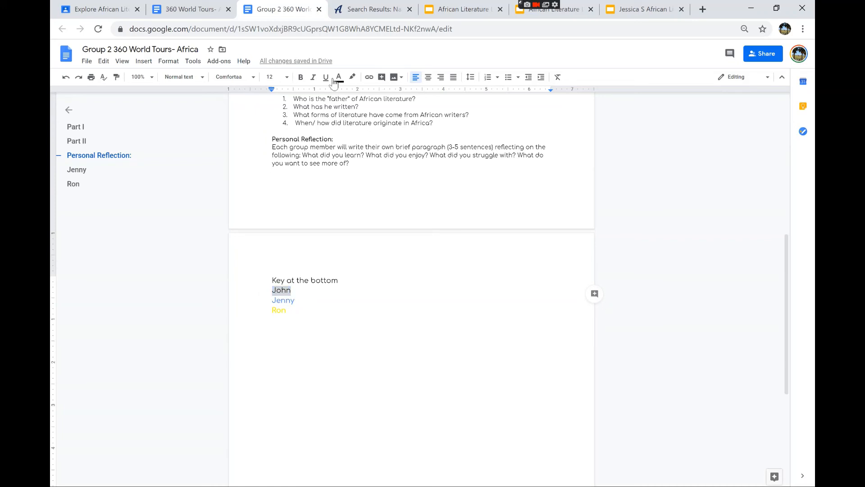
left_click(339, 77)
left_click(431, 104)
left_click(404, 273)
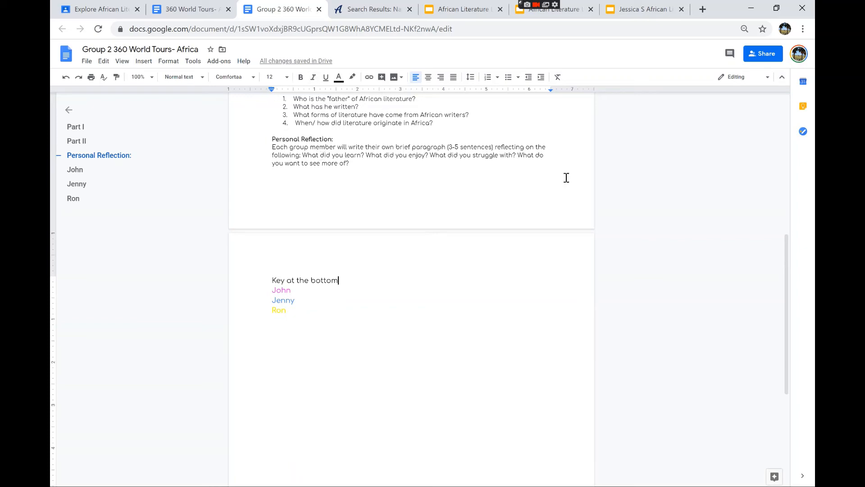
Delete the pink and blue sample text after Part I question 1.
left_click_drag(786, 239, 787, 153)
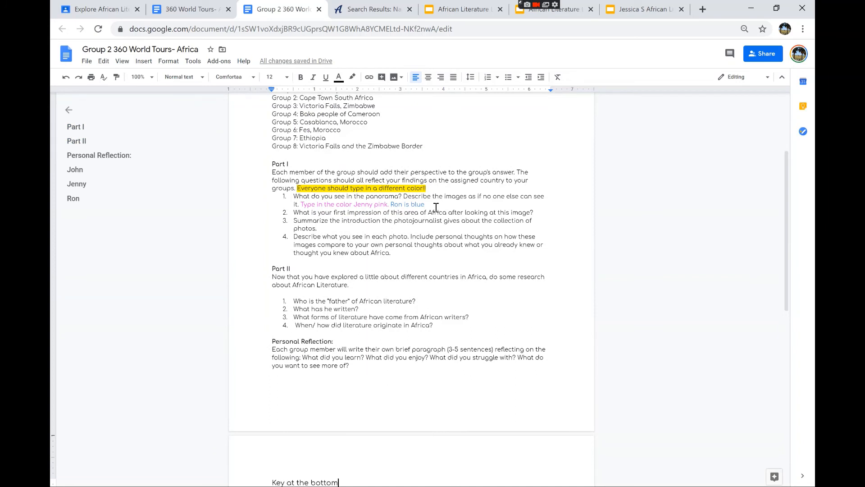
left_click_drag(437, 207, 303, 204)
key("BackSpace")
Delete the colored names and the "Key at the bottom" line from the second page.
left_click_drag(785, 208, 786, 248)
left_click_drag(289, 434, 266, 409)
key("BackSpace")
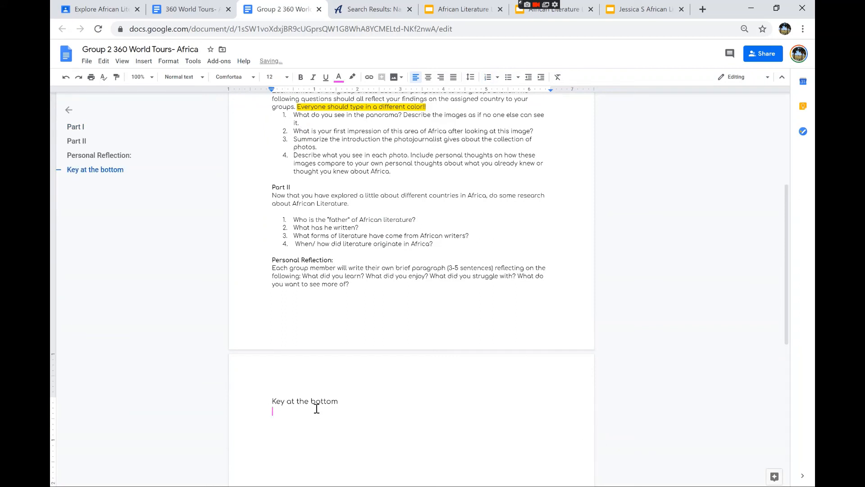
key("shift+Up")
key("BackSpace")
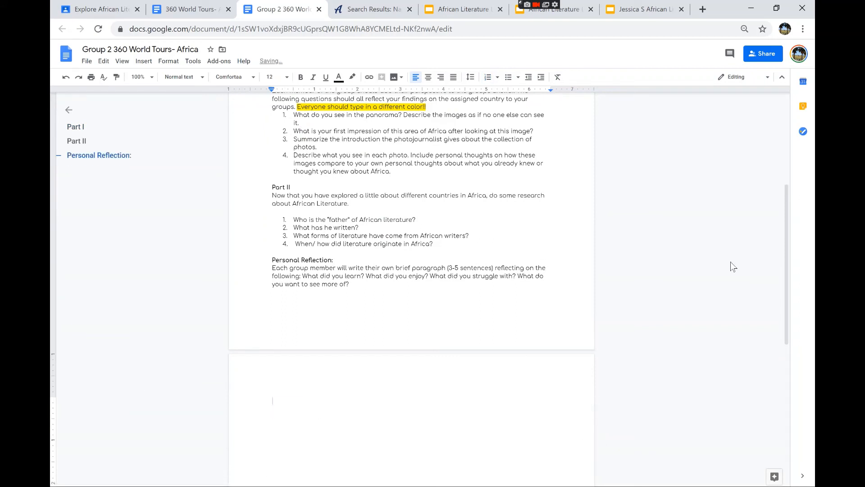
Delete the opening "Before you begin" sentence with its slides link from the Group 2 document and close up the empty line.
left_click_drag(786, 223, 777, 135)
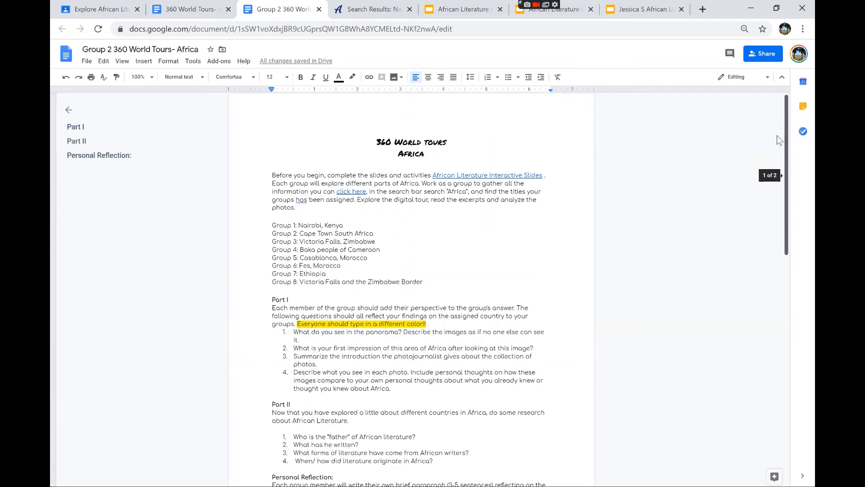
left_click_drag(547, 175, 245, 178)
key("BackSpace")
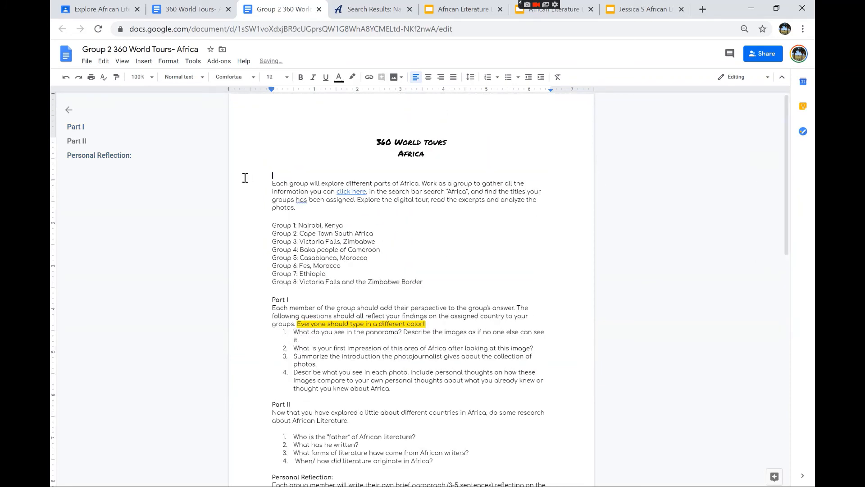
key("Delete")
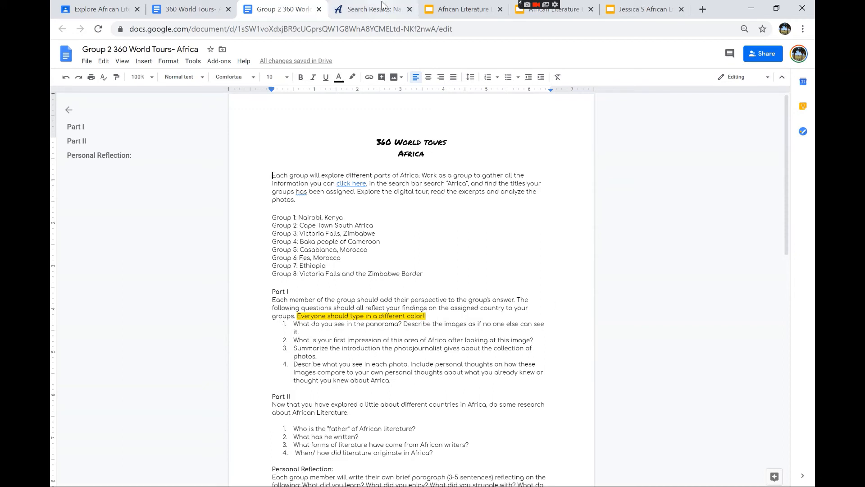
Review the slides of the student's African Literature Lit Terms presentation, from the practice slide through the narrator slide and back to the My Maps activity.
left_click(450, 9)
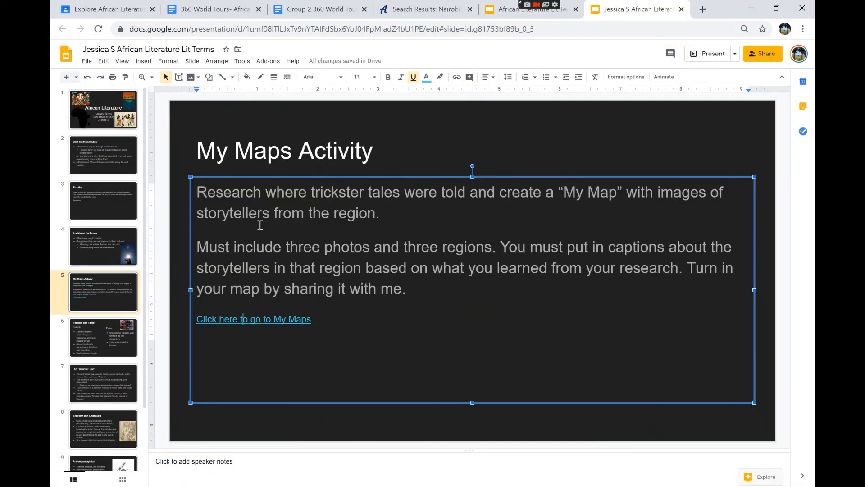
left_click(98, 208)
left_click(109, 341)
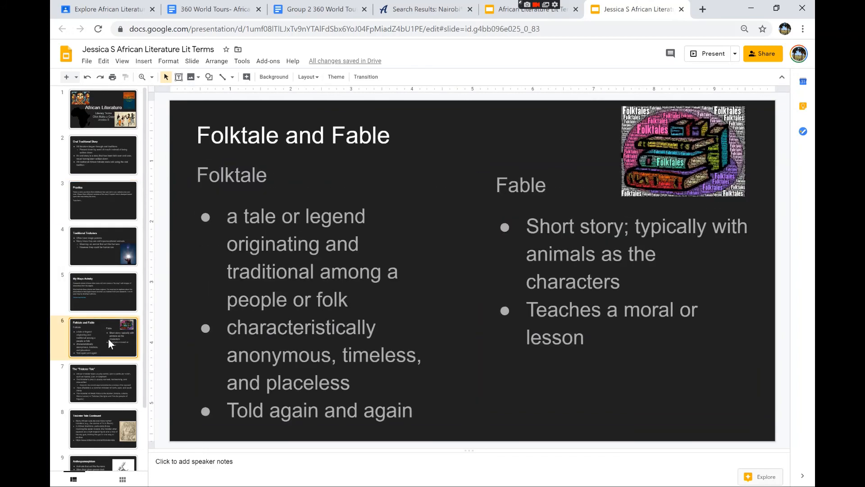
key("Down")
key("Down")
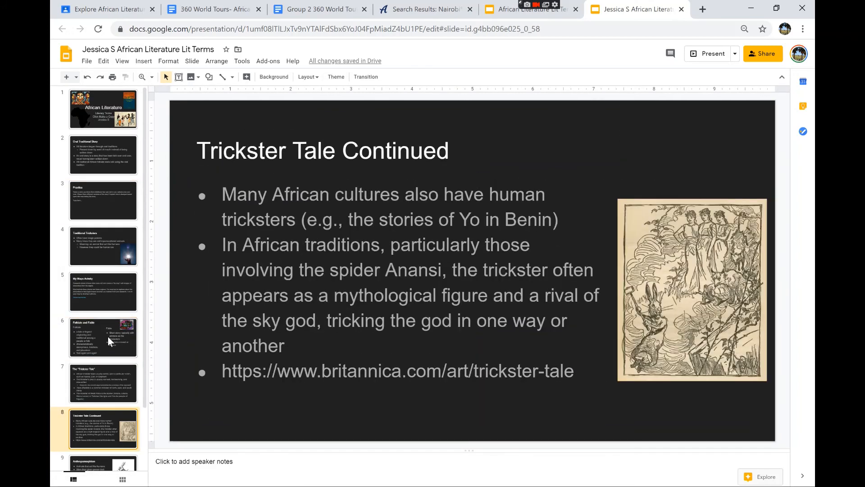
key("Down")
key("Down")
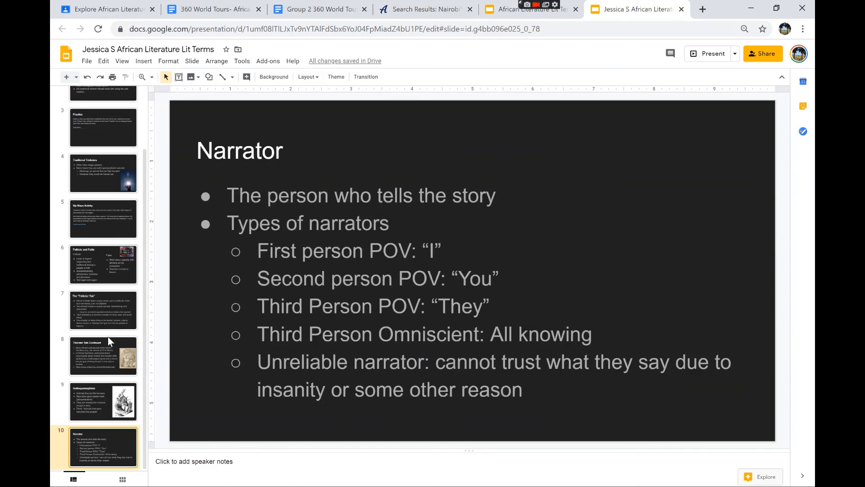
key("Up")
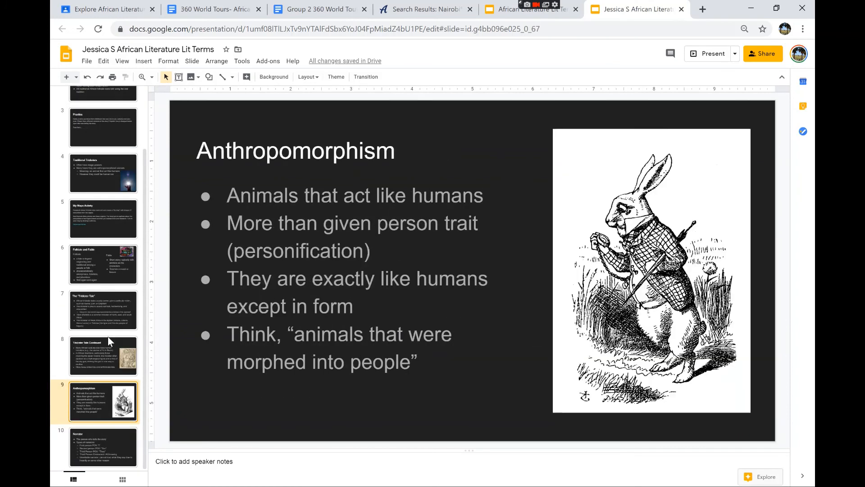
key("Up")
key("Up")
key("Up")
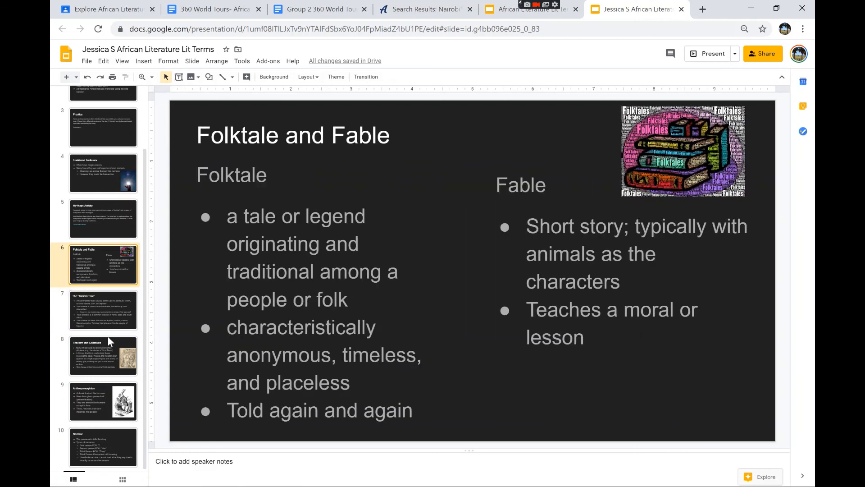
key("Up")
key("Up")
key("Up")
key("Down")
key("Down")
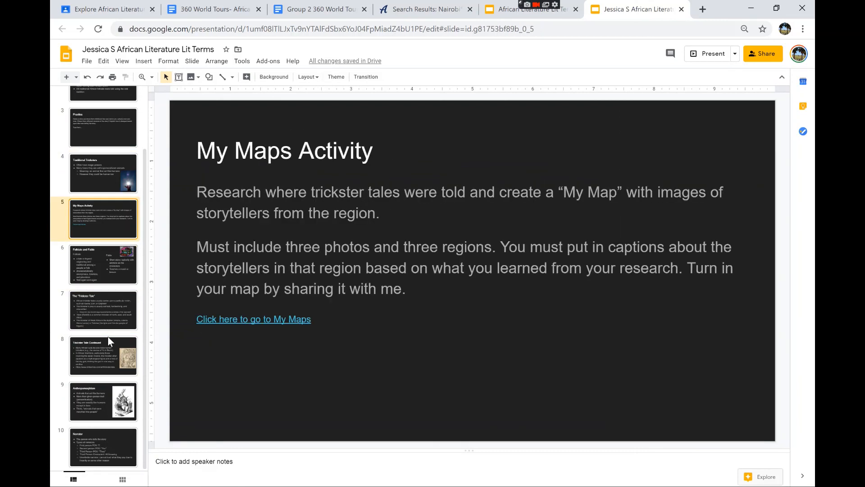
key("Down")
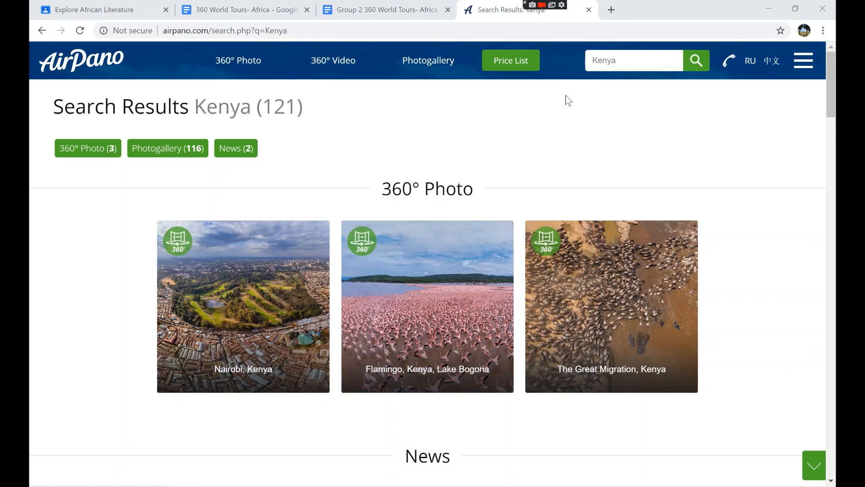
Open the "Nairobi, Kenya" 360° photo from AirPano's Kenya search results and look around the panorama.
left_click(315, 308)
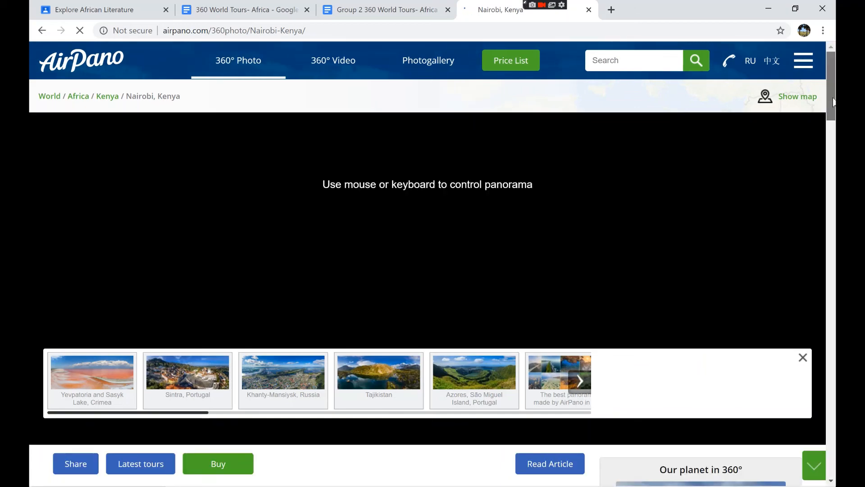
scroll(834, 113, "down", 1)
left_click_drag(834, 114, 834, 107)
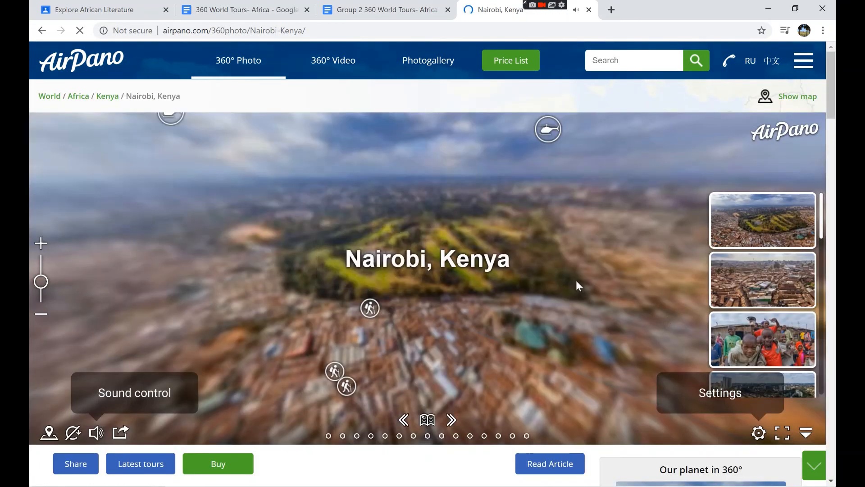
left_click_drag(576, 286, 365, 312)
left_click_drag(273, 252, 376, 296)
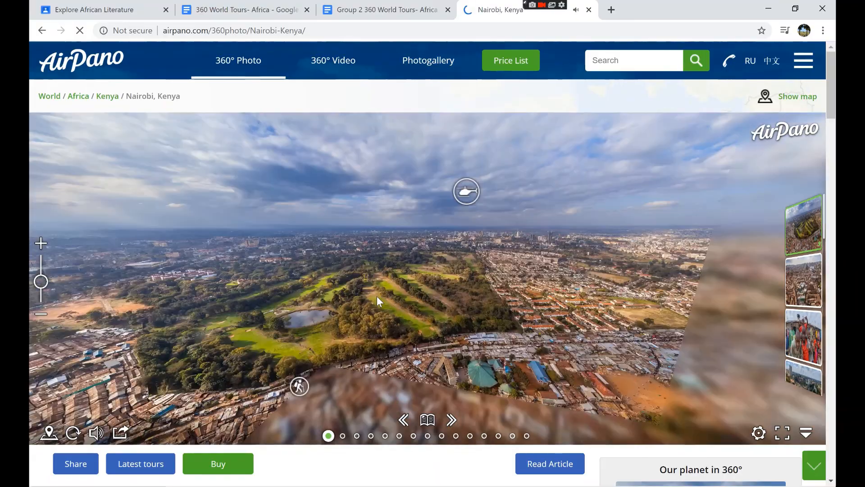